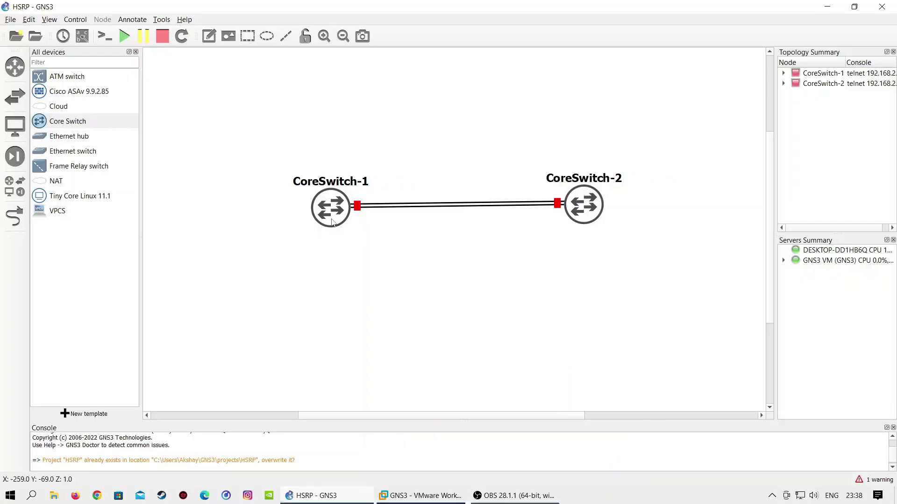
- Bring up the context menu for CoreSwitch-1 in the GNS3 HSRP project
{"action": "right_click", "coordinate": [329, 220]}
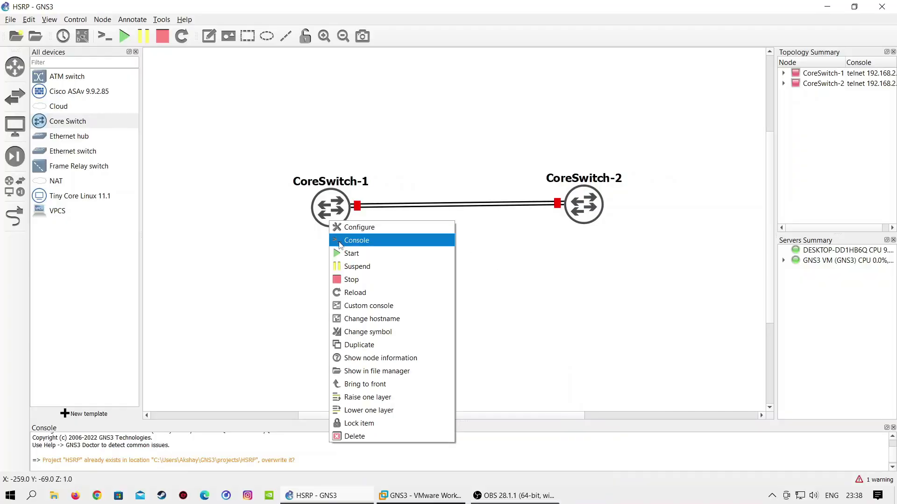
- Start CoreSwitch-1 and CoreSwitch-2, then launch a console session to CoreSwitch-1
{"action": "left_click", "coordinate": [351, 254]}
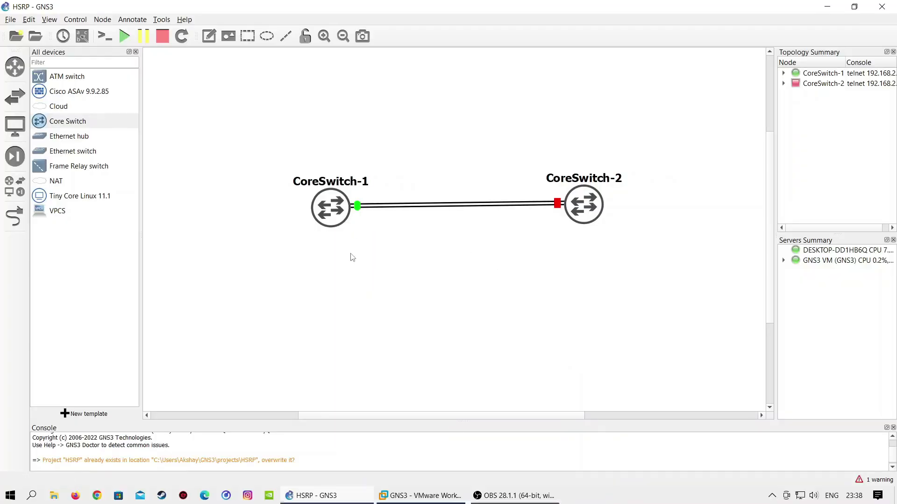
{"action": "left_click_drag", "start_coordinate": [598, 214], "coordinate": [593, 218]}
{"action": "right_click", "coordinate": [593, 217]}
{"action": "left_click", "coordinate": [616, 249]}
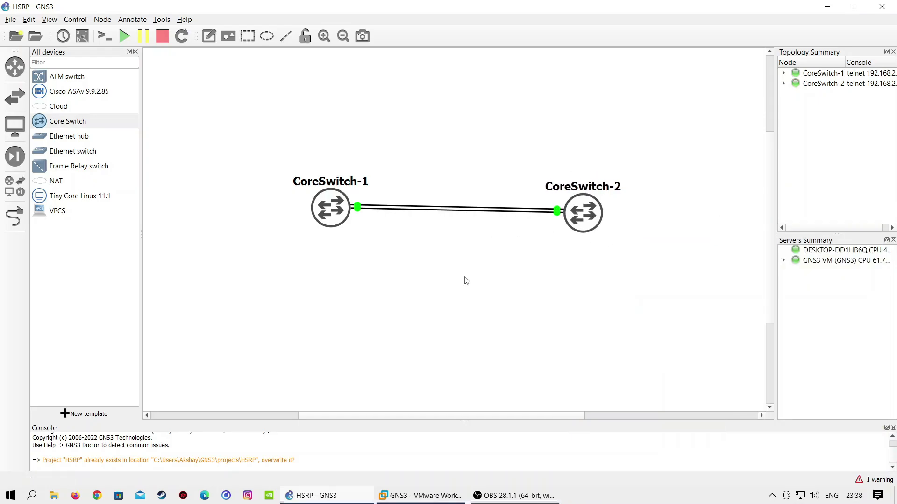
{"action": "right_click", "coordinate": [330, 220]}
{"action": "left_click", "coordinate": [346, 240]}
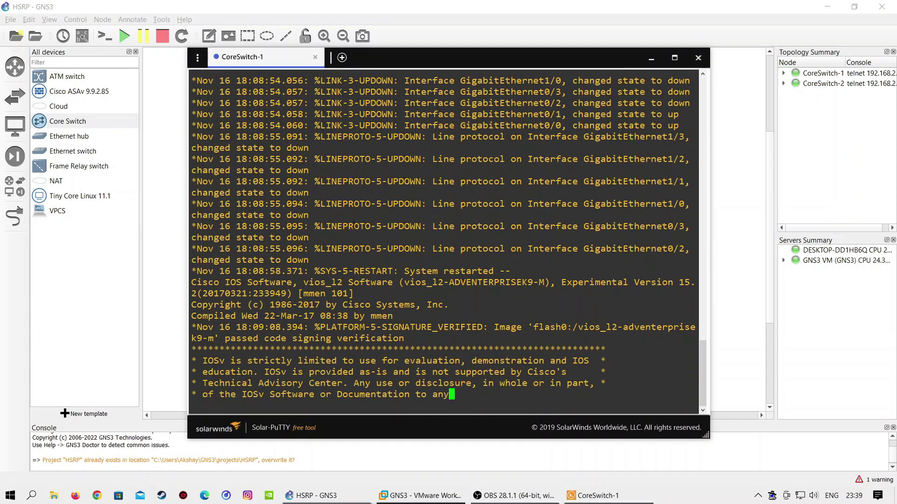
- Enter privileged and global configuration mode and set the hostname to CORE-1
{"action": "key", "text": "Return"}
{"action": "key", "text": "Return"}
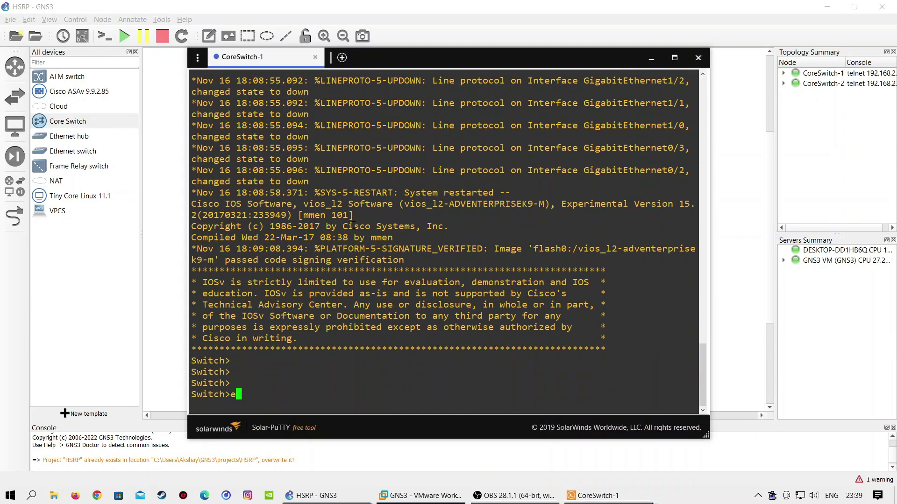
{"action": "key", "text": "Return"}
{"action": "type", "text": "en"}
{"action": "key", "text": "Return"}
{"action": "key", "text": "Return"}
{"action": "key", "text": "Return"}
{"action": "type", "text": "conf t"}
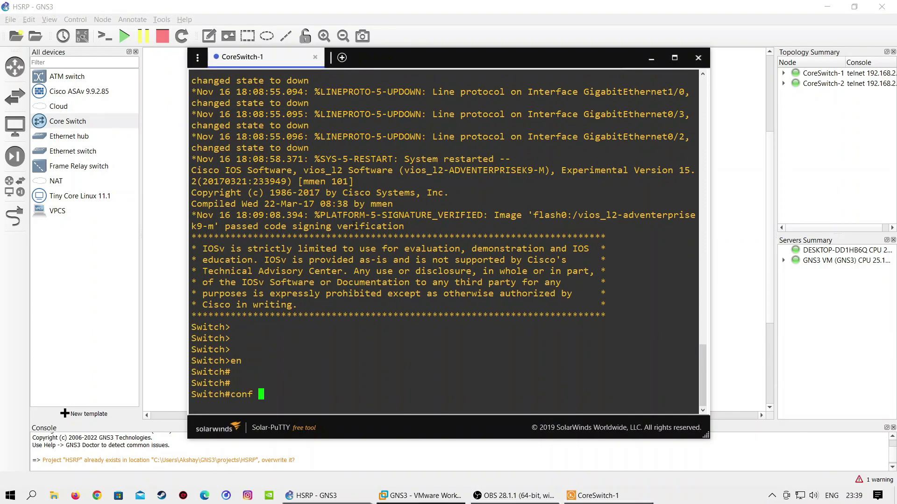
{"action": "key", "text": "Return"}
{"action": "type", "text": "hostname "}
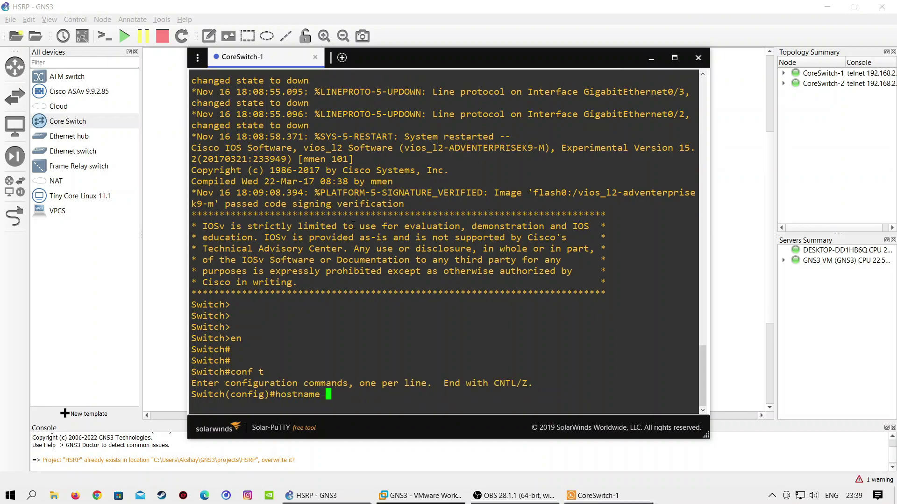
{"action": "type", "text": "CORE-1"}
{"action": "key", "text": "Return"}
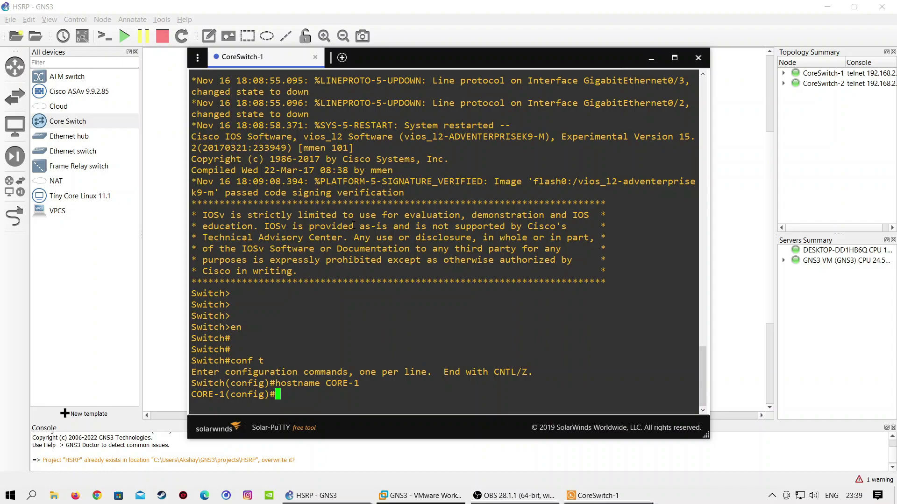
- Run do sh int status and mark the connected ports Gi0/0 and Gi0/1
{"action": "type", "text": "do sh int status"}
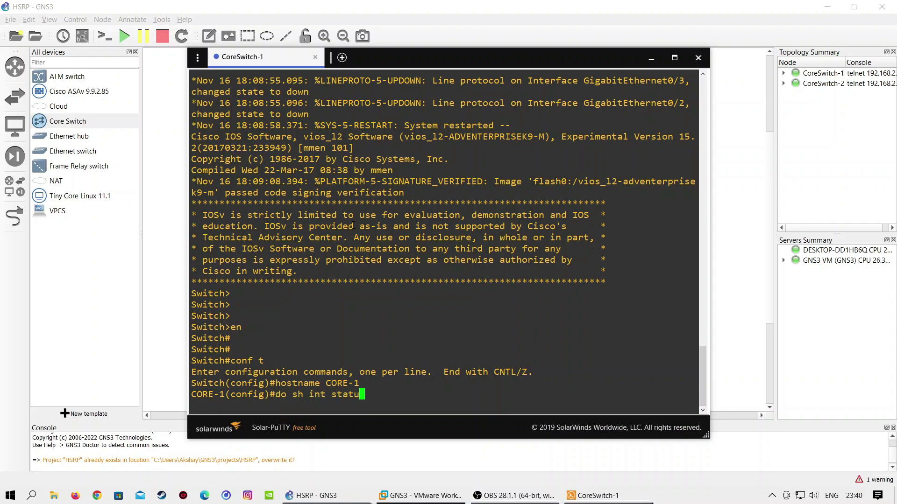
{"action": "key", "text": "Return"}
{"action": "left_click_drag", "start_coordinate": [192, 302], "coordinate": [660, 316]}
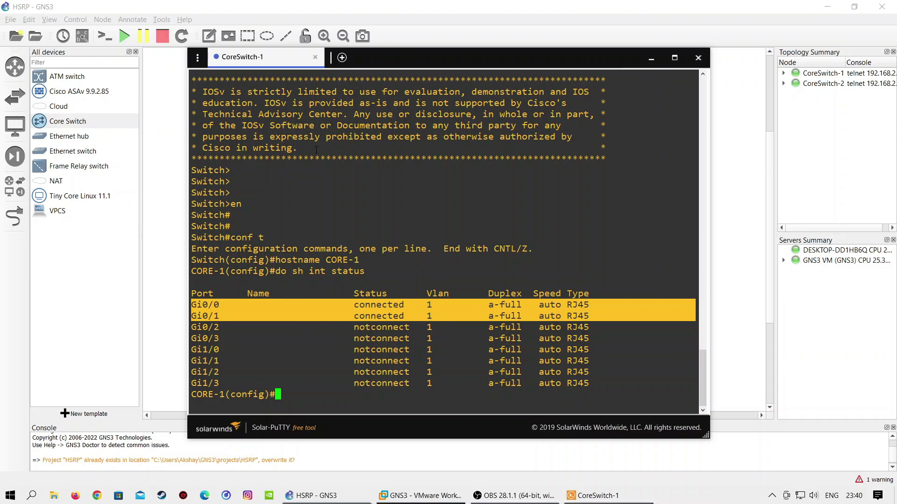
- Select interfaces Gi0/0-1 and set their trunk encapsulation to dot1q
{"action": "type", "text": "int range gi0/0-1"}
{"action": "key", "text": "Return"}
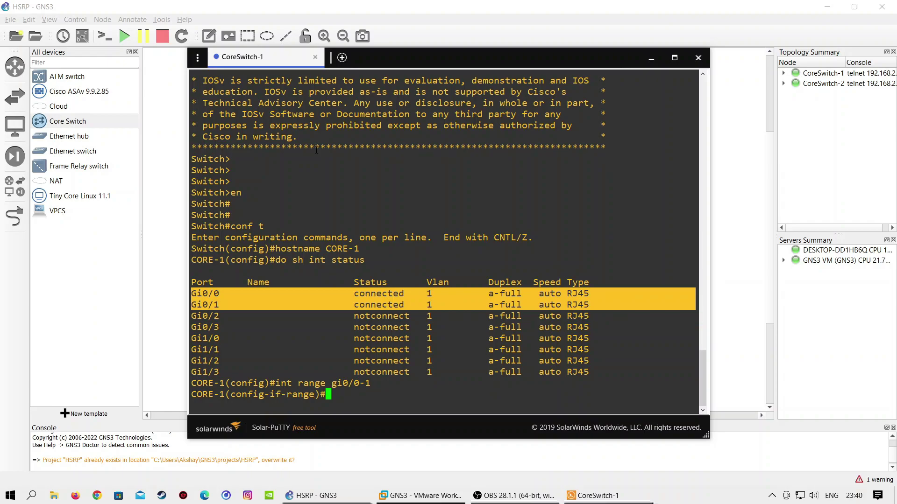
{"action": "type", "text": "swi"}
{"action": "key", "text": "Tab"}
{"action": "type", "text": "tr"}
{"action": "key", "text": "Tab"}
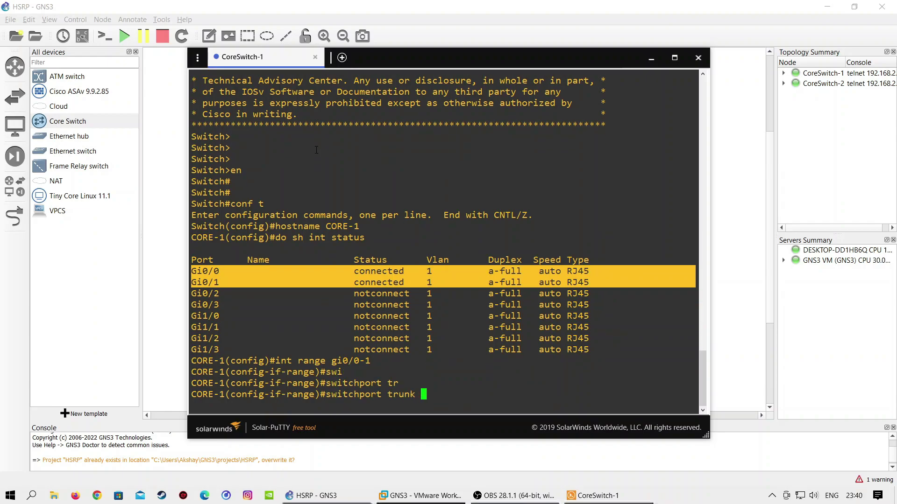
{"action": "type", "text": "en"}
{"action": "key", "text": "Tab"}
{"action": "type", "text": "do"}
- Set both ports to trunk mode, enable them with no shutdown, and end configuration
{"action": "key", "text": "Tab"}
{"action": "key", "text": "Return"}
{"action": "type", "text": "sw"}
{"action": "key", "text": "Tab"}
{"action": "type", "text": "mo"}
{"action": "key", "text": "Tab"}
{"action": "type", "text": "tr"}
{"action": "key", "text": "Tab"}
{"action": "key", "text": "Return"}
{"action": "type", "text": "no sh"}
{"action": "key", "text": "Return"}
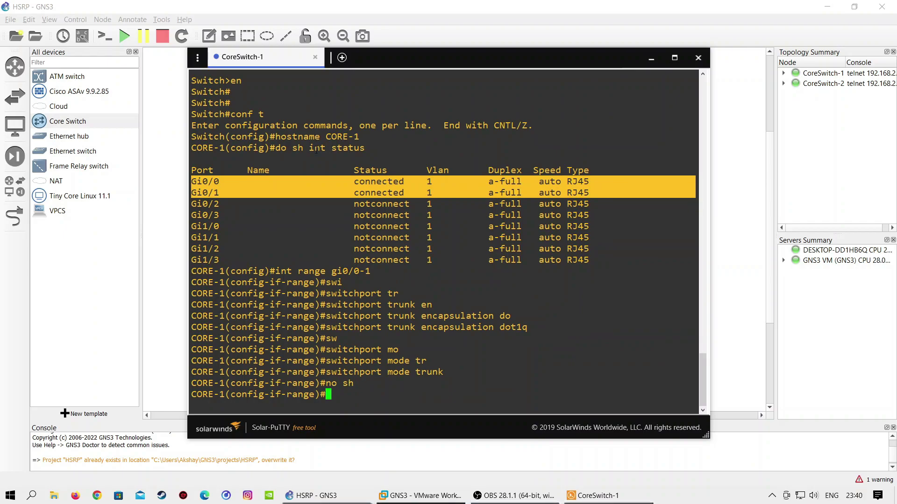
{"action": "type", "text": "end"}
{"action": "key", "text": "Return"}
{"action": "key", "text": "Return"}
{"action": "key", "text": "Return"}
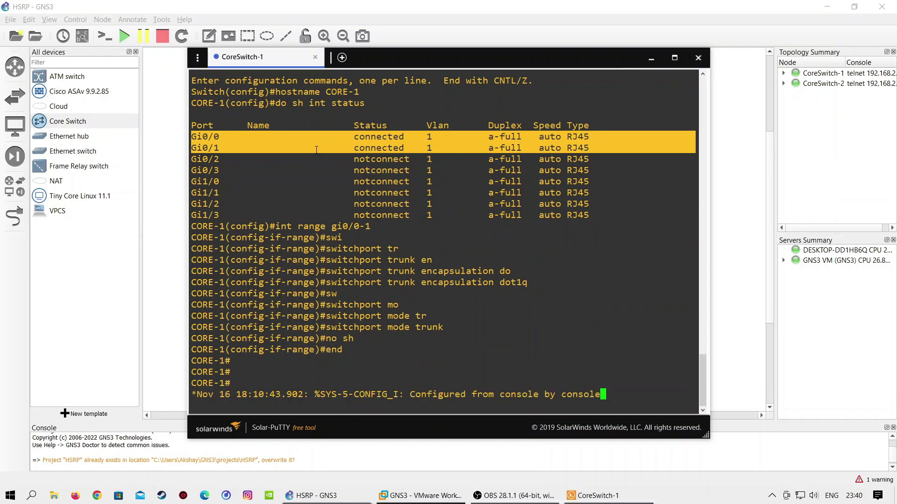
{"action": "key", "text": "Return"}
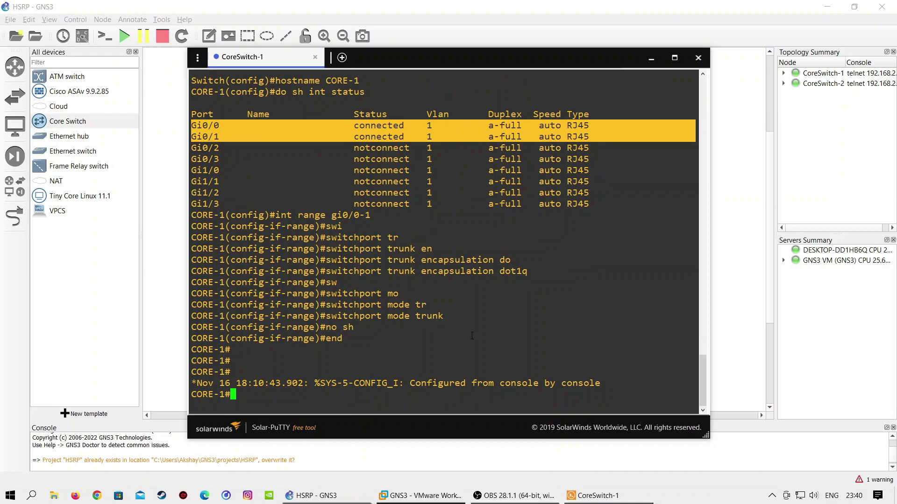
{"action": "left_click_drag", "start_coordinate": [457, 313], "coordinate": [224, 248]}
{"action": "left_click", "coordinate": [415, 310]}
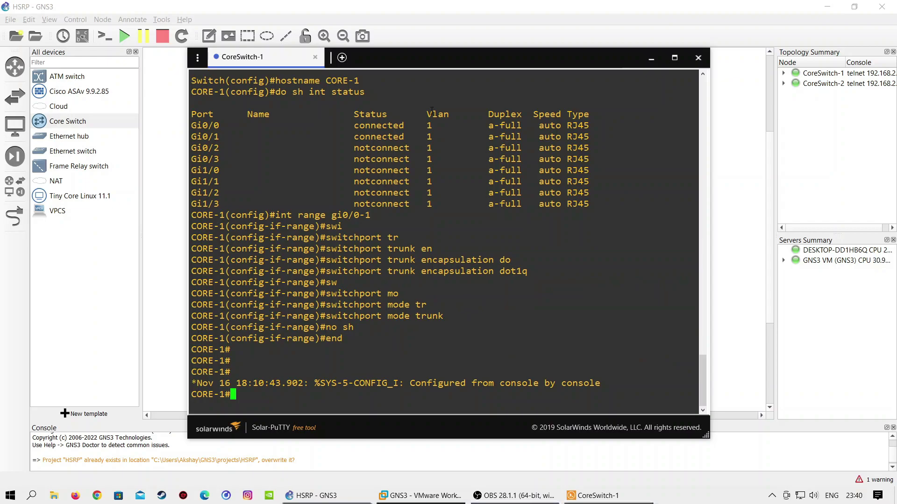
{"action": "key", "text": "Return"}
{"action": "key", "text": "Return"}
{"action": "key", "text": "Return"}
{"action": "key", "text": "Return"}
- Display CORE-1's existing VLAN list with sh vlan
{"action": "type", "text": "sh "}
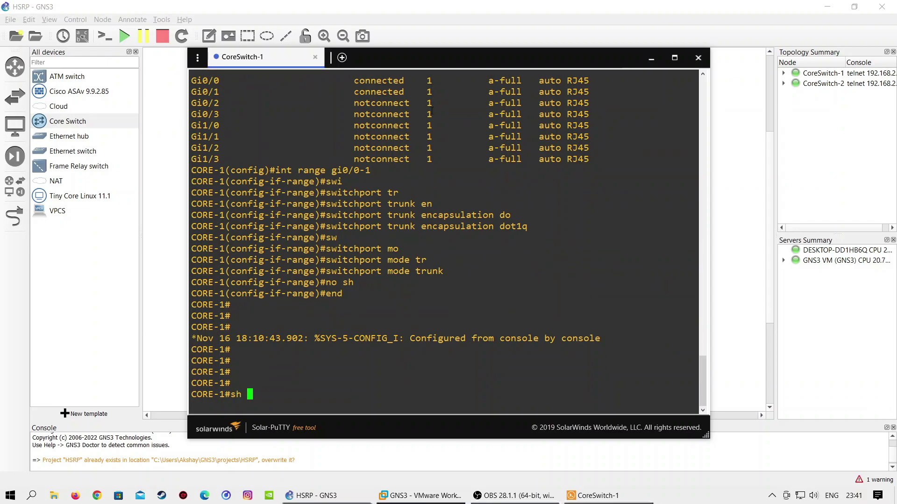
{"action": "type", "text": "vlan"}
{"action": "key", "text": "Return"}
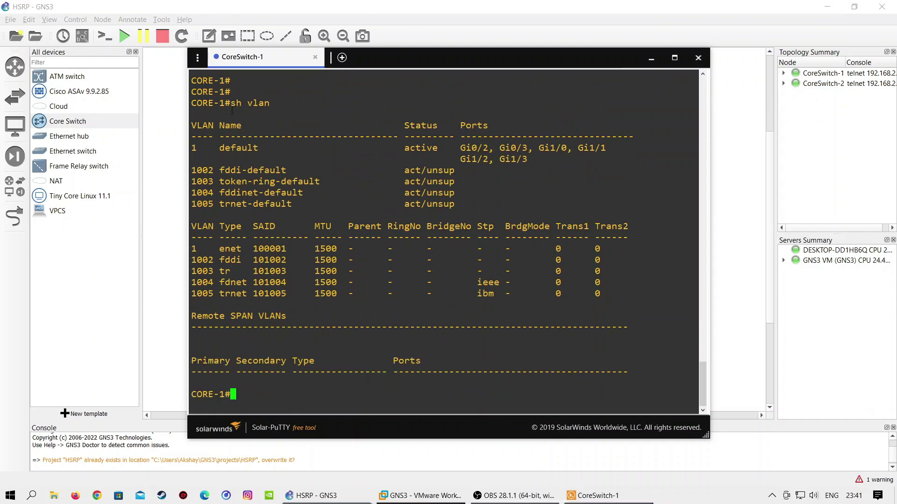
{"action": "left_click", "coordinate": [193, 148]}
{"action": "key", "text": "Return"}
- Create VLAN 10 named HR and VLAN 20 named IT in configuration mode
{"action": "type", "text": "conf t"}
{"action": "key", "text": "Return"}
{"action": "type", "text": "vlan 10"}
{"action": "key", "text": "Return"}
{"action": "type", "text": "n"}
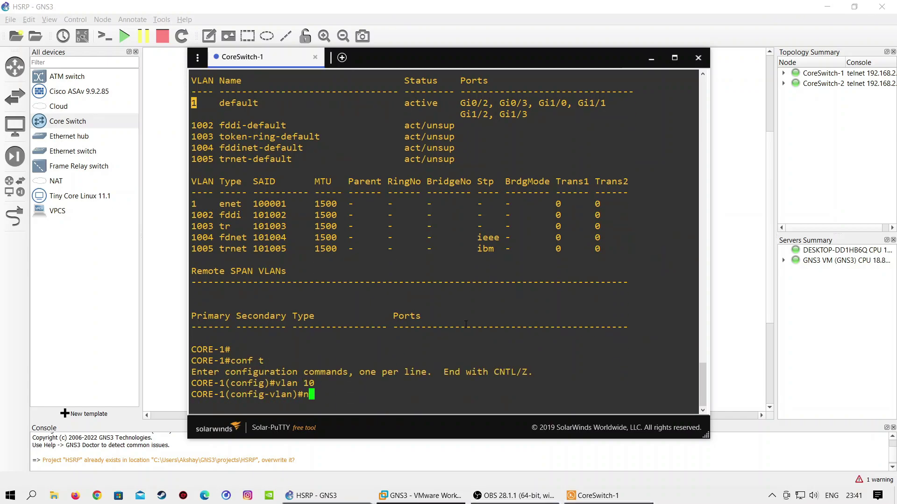
{"action": "type", "text": "ame HR"}
{"action": "key", "text": "Return"}
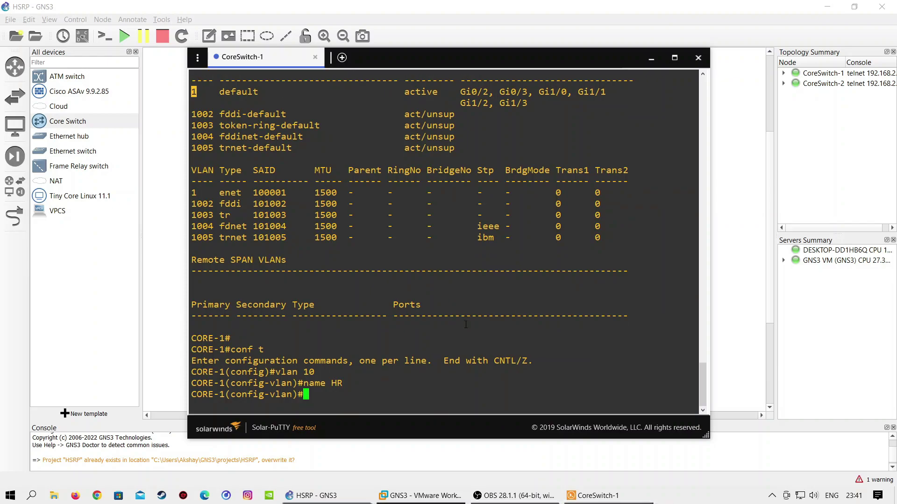
{"action": "type", "text": "vlan 20"}
{"action": "key", "text": "Return"}
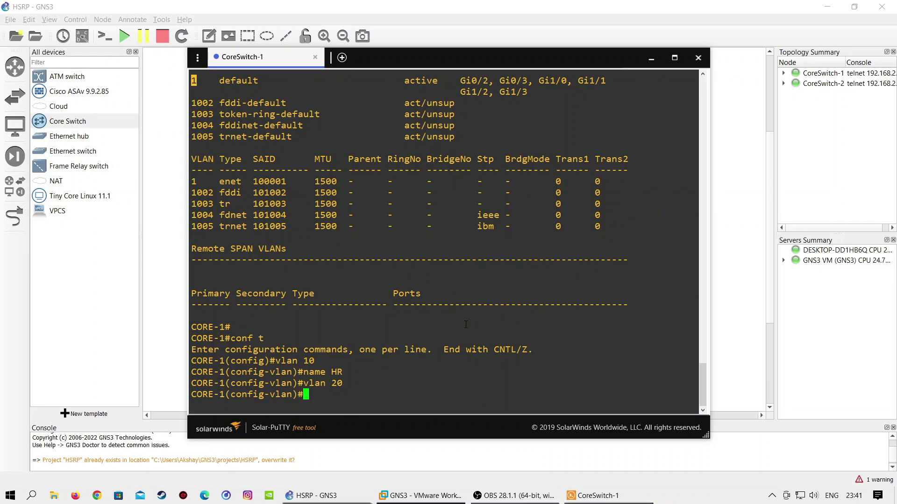
{"action": "type", "text": "name IT"}
{"action": "key", "text": "Return"}
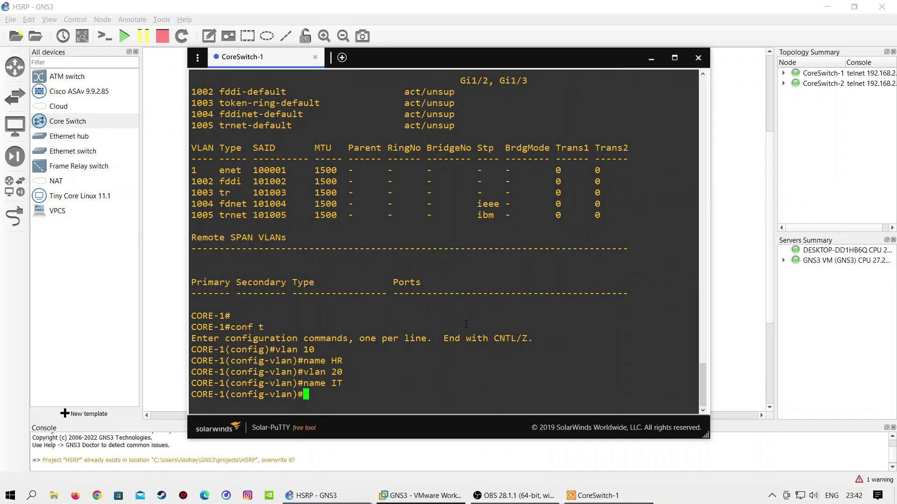
{"action": "type", "text": "exit"}
{"action": "key", "text": "Return"}
{"action": "key", "text": "Return"}
- Give interface Vlan10 address 192.168.1.2 255.255.255.0 and enable it
{"action": "type", "text": "int v"}
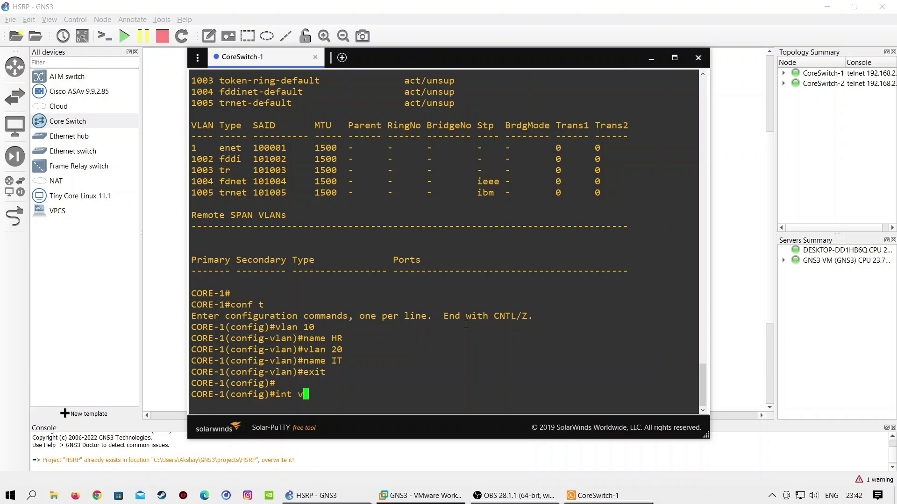
{"action": "type", "text": "lan 10"}
{"action": "key", "text": "Return"}
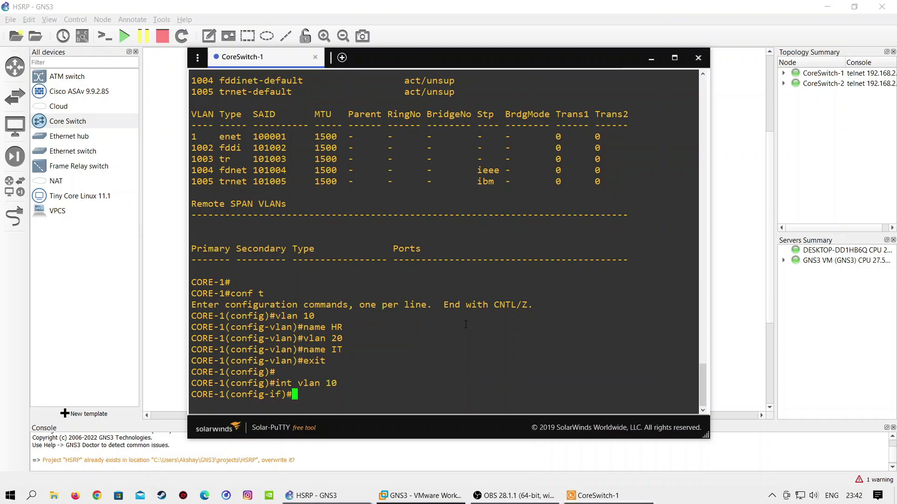
{"action": "key", "text": "Return"}
{"action": "type", "text": "ip add 192.168.1.2"}
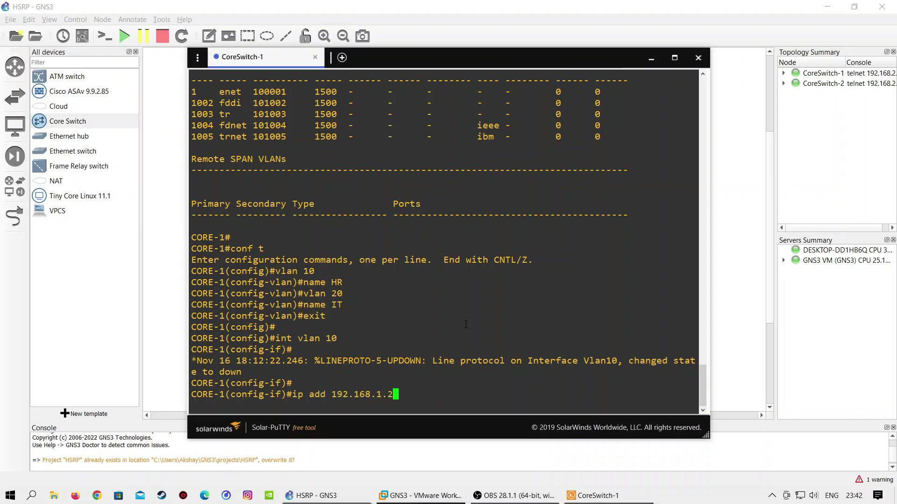
{"action": "type", "text": " 255.255.255.0"}
{"action": "key", "text": "Return"}
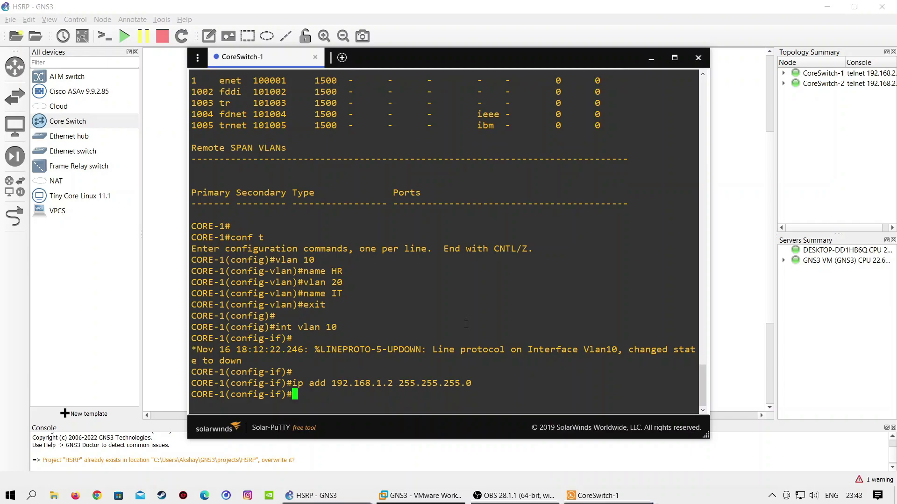
{"action": "type", "text": "no sh"}
{"action": "key", "text": "Return"}
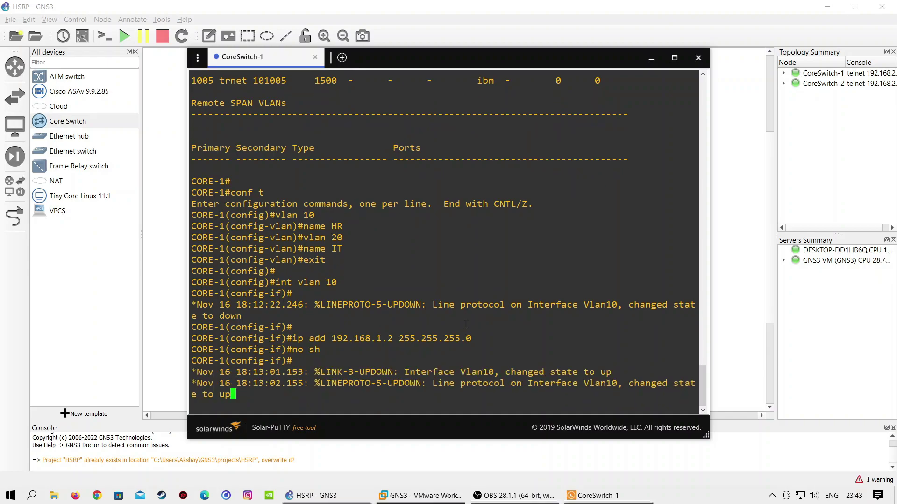
{"action": "key", "text": "Return"}
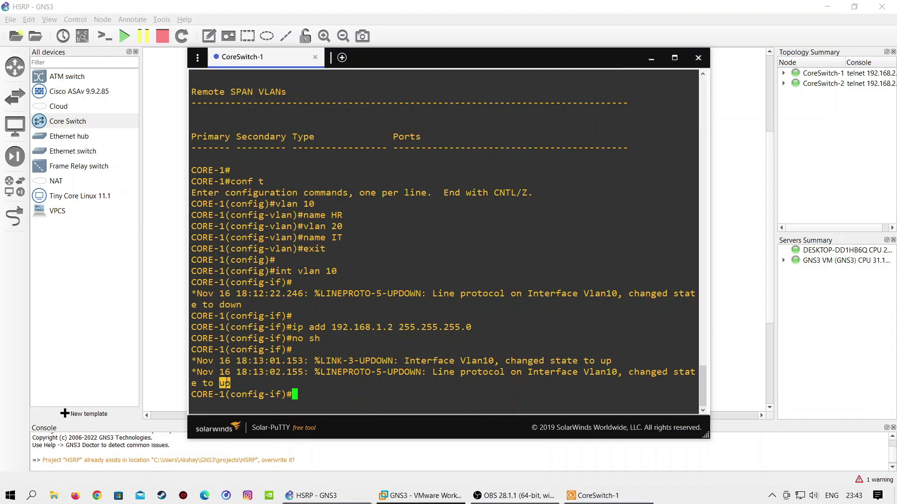
- Set HSRP group 10 virtual IP 192.168.1.1 and verify it with do sh stand br
{"action": "type", "text": "stan"}
{"action": "key", "text": "Tab"}
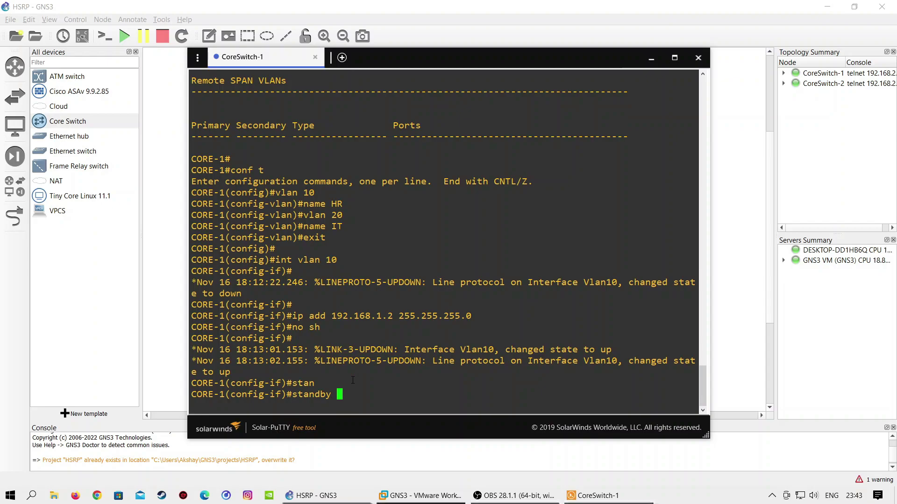
{"action": "type", "text": "10"}
{"action": "double_click", "coordinate": [344, 393]}
{"action": "type", "text": "ip 192.168.1.1"}
{"action": "key", "text": "Return"}
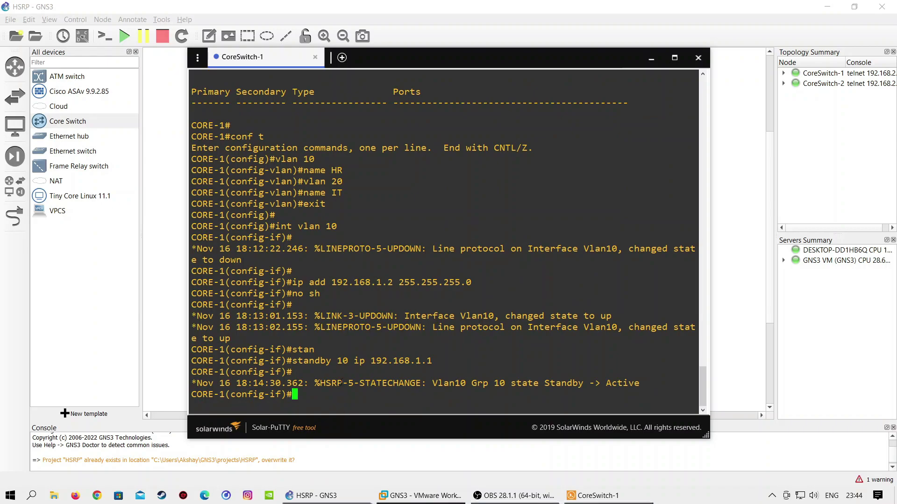
{"action": "left_click_drag", "start_coordinate": [362, 382], "coordinate": [624, 376]}
{"action": "left_click", "coordinate": [566, 395]}
{"action": "type", "text": "do sh stand br"}
{"action": "key", "text": "Return"}
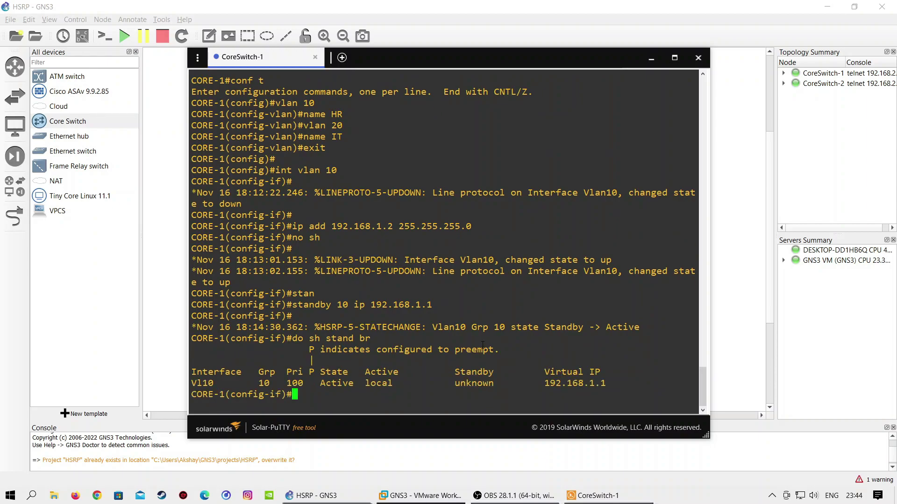
- Give interface Vlan20 address 172.16.1.2 255.255.255.0 and enable it
{"action": "double_click", "coordinate": [203, 383]}
{"action": "left_click", "coordinate": [202, 383]}
{"action": "type", "text": "int vlan 20"}
{"action": "key", "text": "Return"}
{"action": "type", "text": "ip add "}
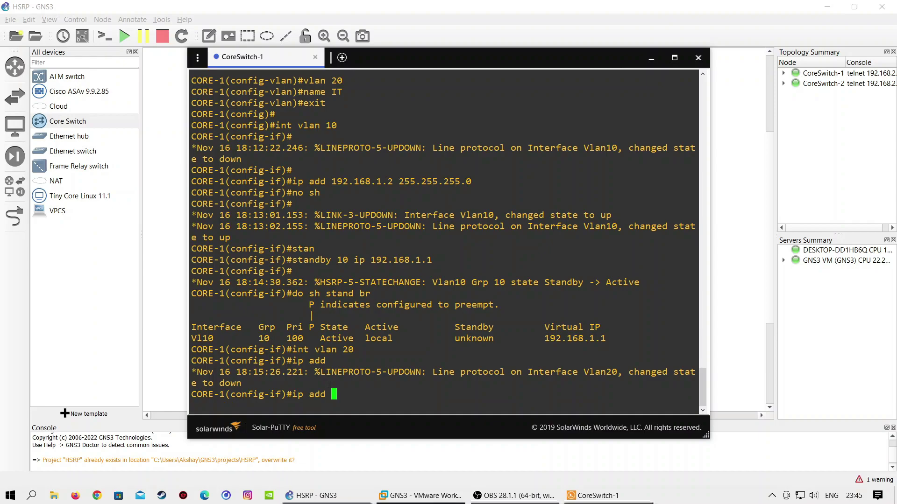
{"action": "type", "text": "1"}
{"action": "type", "text": ".16.1.2 255.255.255.0"}
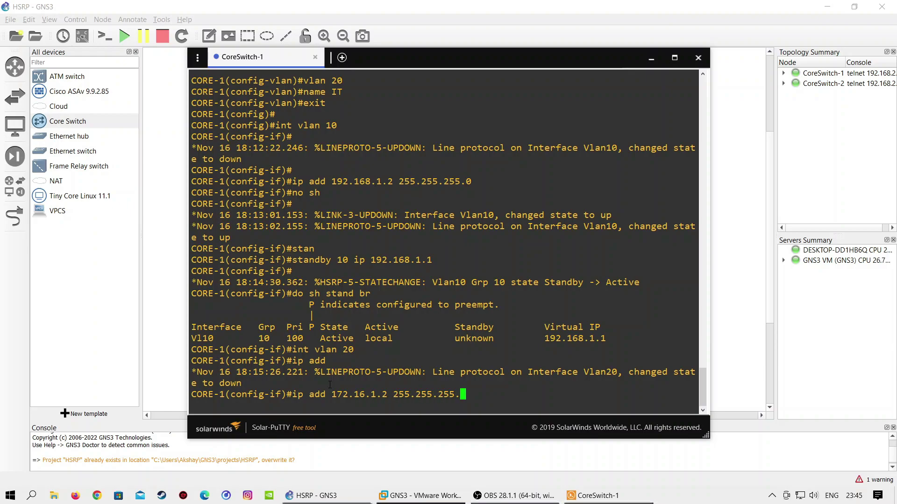
{"action": "key", "text": "Return"}
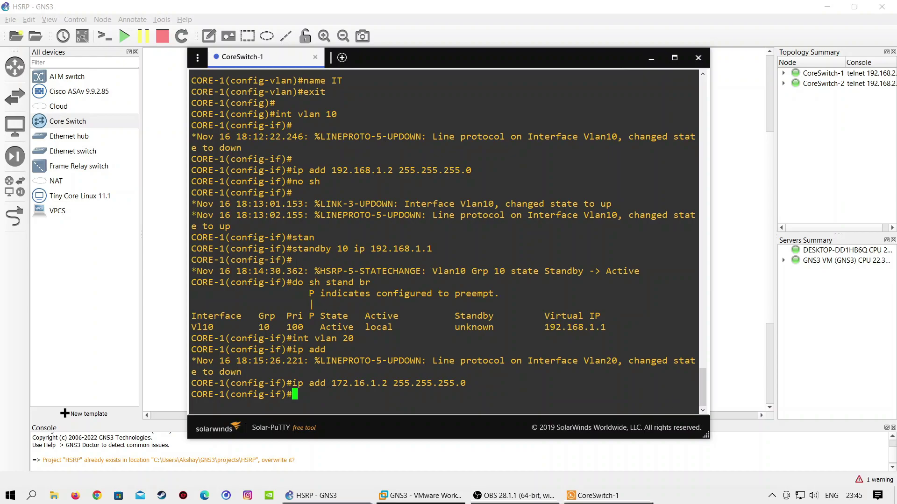
{"action": "type", "text": "no sh"}
{"action": "key", "text": "Return"}
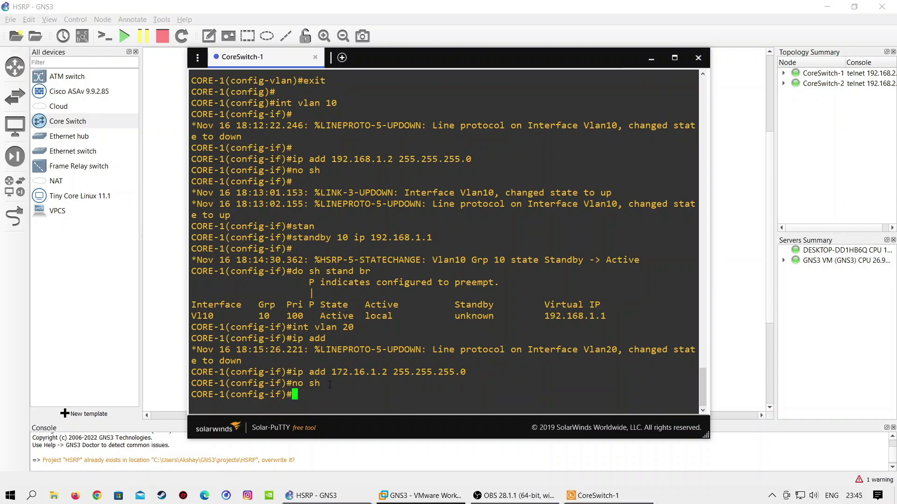
{"action": "key", "text": "Return"}
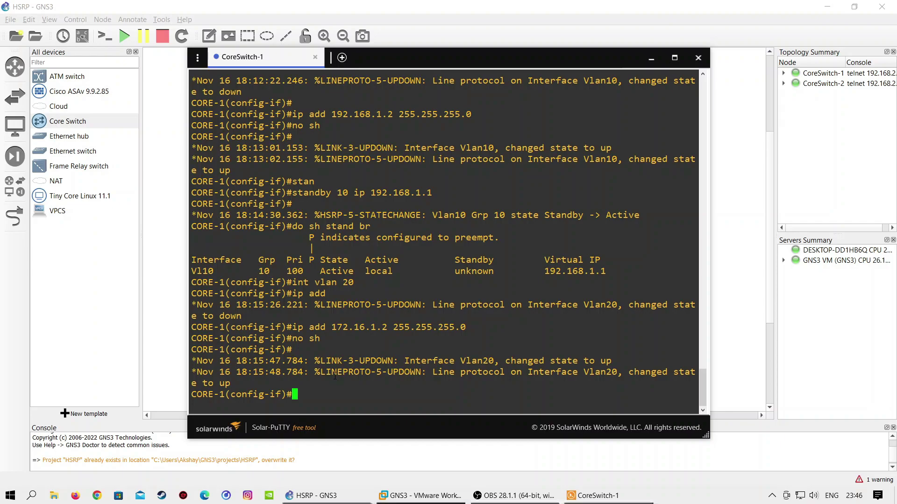
- Set HSRP group 20 virtual IP 172.16.1.1 on Vlan20 and end configuration
{"action": "type", "text": "stan"}
{"action": "key", "text": "Tab"}
{"action": "type", "text": "20 ip"}
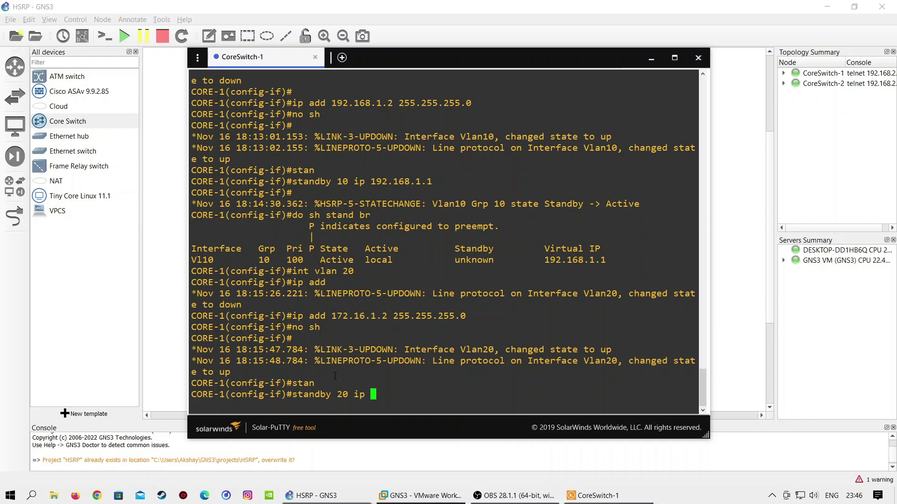
{"action": "type", "text": "172.16.1.1"}
{"action": "key", "text": "Return"}
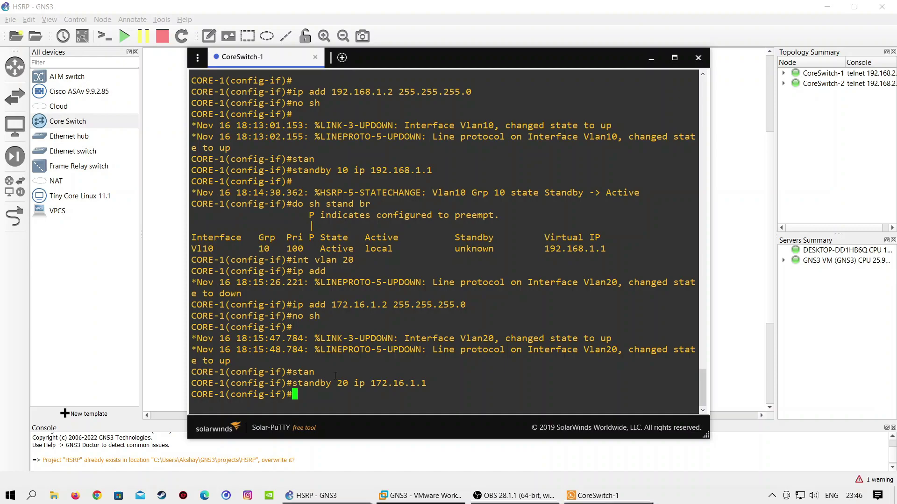
{"action": "type", "text": "end"}
{"action": "key", "text": "Return"}
{"action": "key", "text": "Return"}
{"action": "key", "text": "Return"}
{"action": "key", "text": "Return"}
{"action": "key", "text": "Return"}
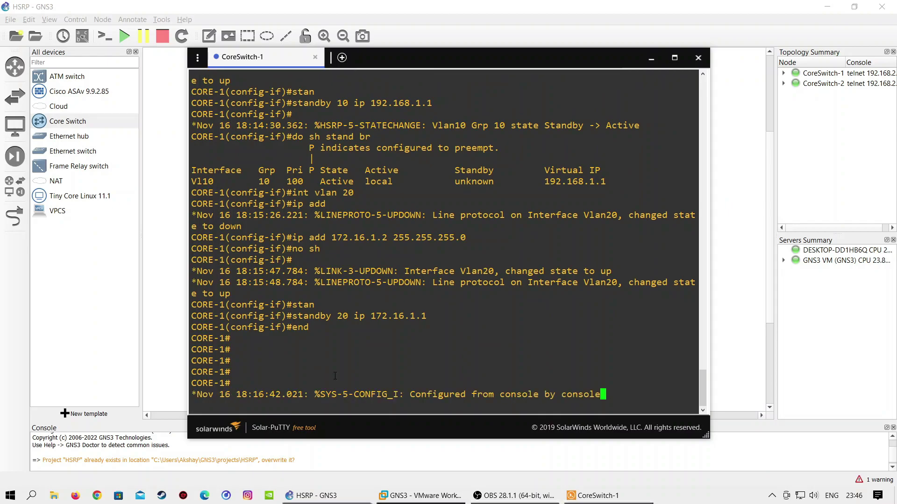
{"action": "key", "text": "Return"}
{"action": "key", "text": "Return"}
{"action": "key", "text": "Return"}
- Run sh standby brief and confirm groups 10 and 20 are both Active
{"action": "type", "text": "sh stand"}
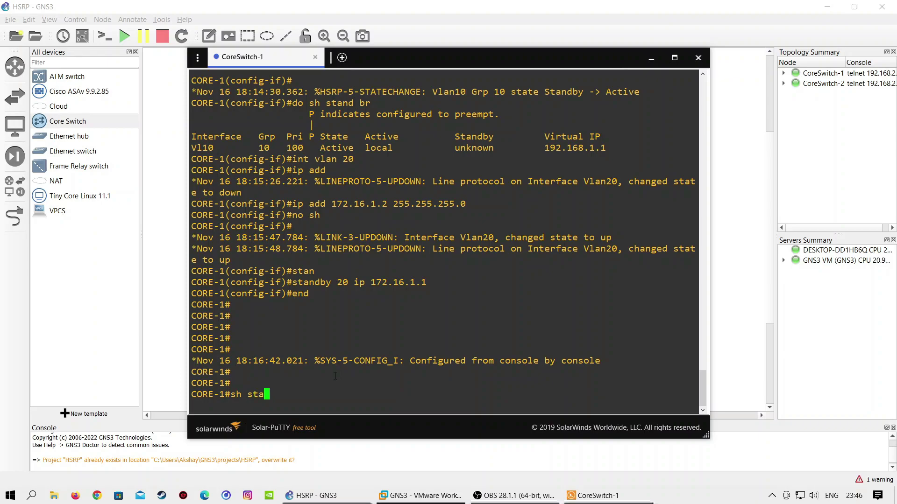
{"action": "key", "text": "Tab"}
{"action": "type", "text": "br"}
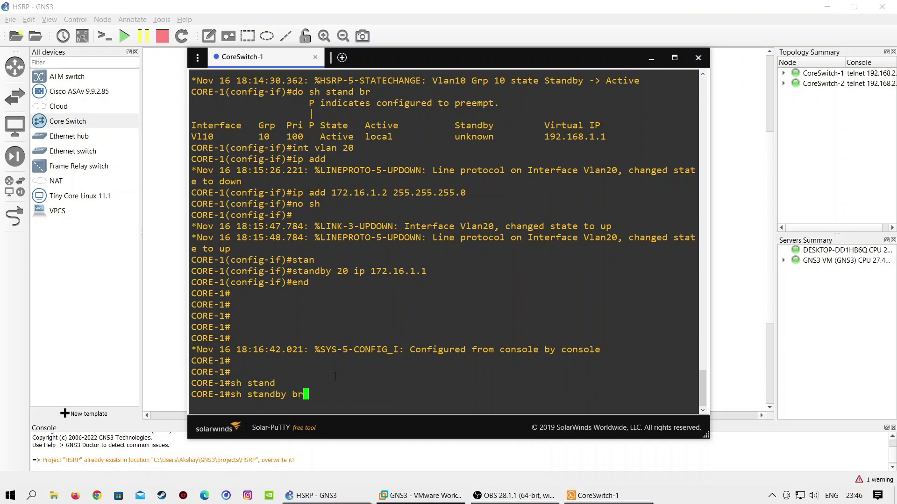
{"action": "key", "text": "Return"}
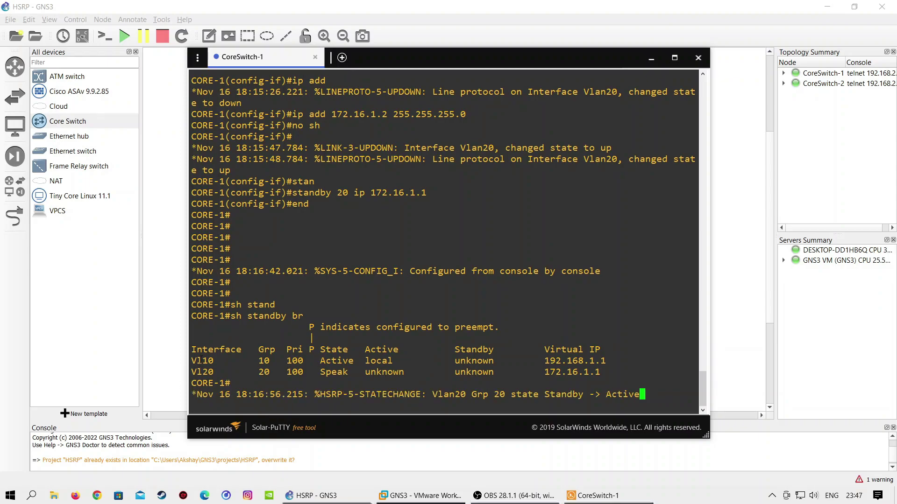
{"action": "triple_click", "coordinate": [200, 361]}
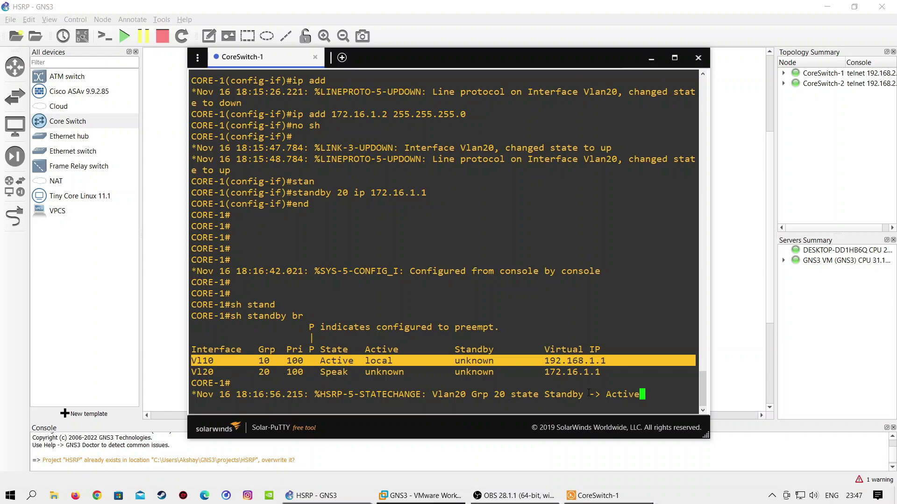
{"action": "left_click_drag", "start_coordinate": [428, 398], "coordinate": [647, 385]}
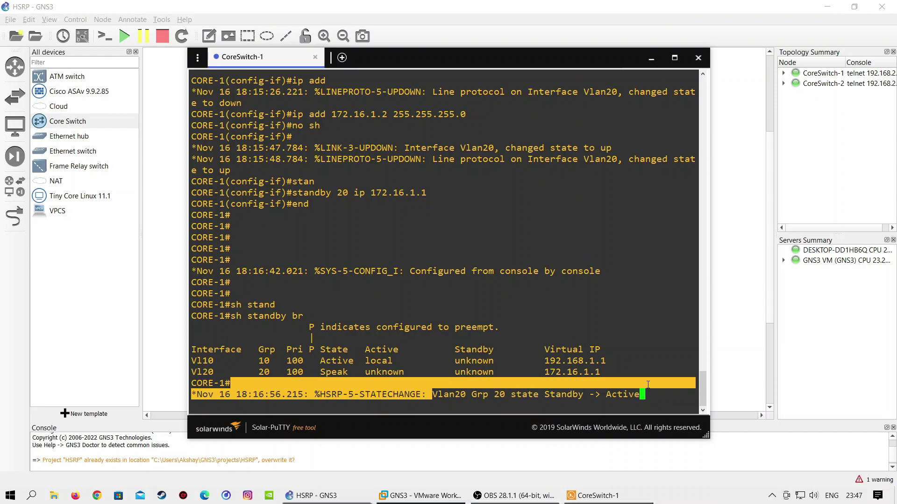
{"action": "left_click_drag", "start_coordinate": [648, 385], "coordinate": [648, 394]}
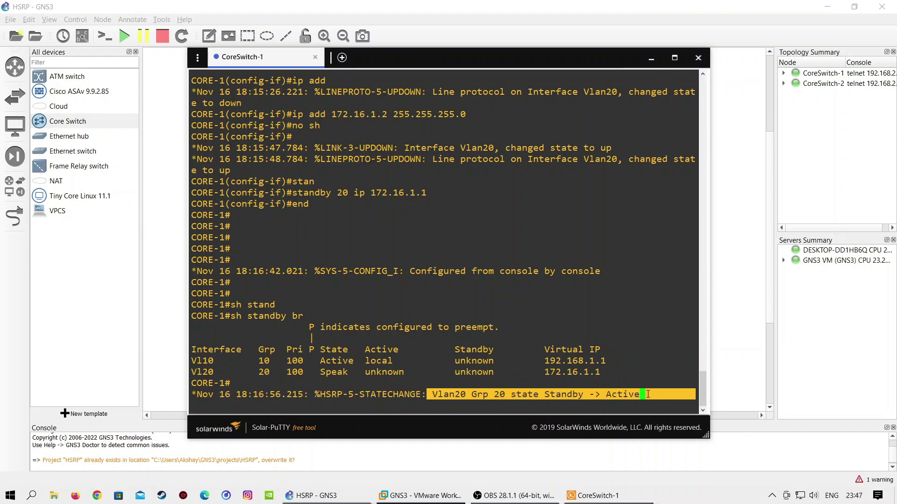
{"action": "key", "text": "Return"}
{"action": "key", "text": "Return"}
{"action": "key", "text": "Return"}
{"action": "key", "text": "Return"}
{"action": "key", "text": "Return"}
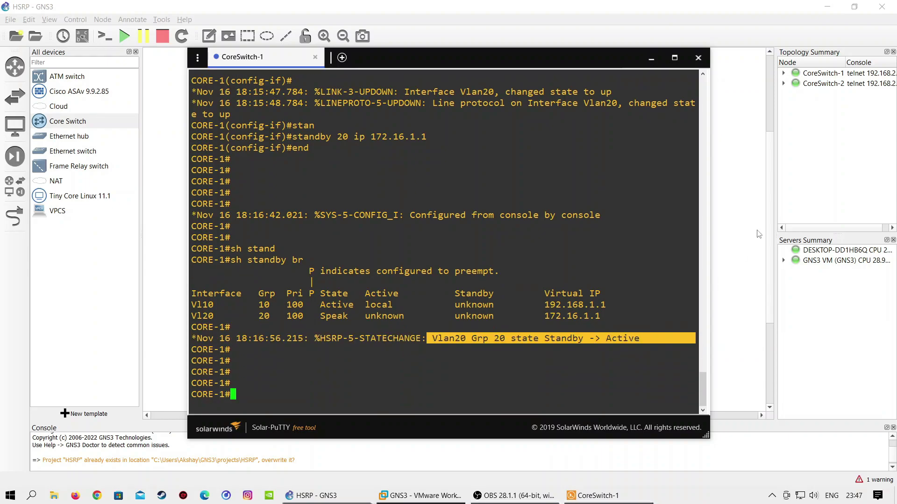
{"action": "key", "text": "Up"}
{"action": "key", "text": "Return"}
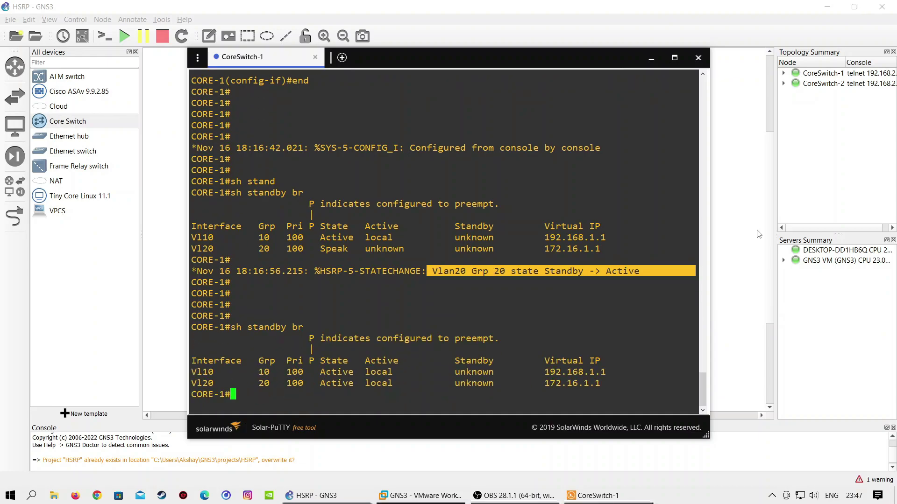
{"action": "key", "text": "Return"}
- Review full HSRP details with sh standby all, then save the configuration with wr
{"action": "type", "text": "sh st"}
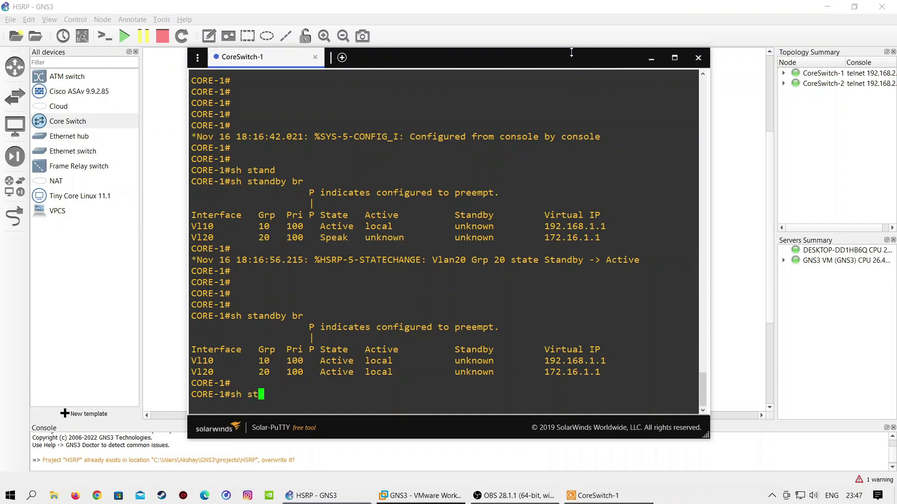
{"action": "key", "text": "Tab"}
{"action": "type", "text": "an"}
{"action": "key", "text": "Tab"}
{"action": "type", "text": "all"}
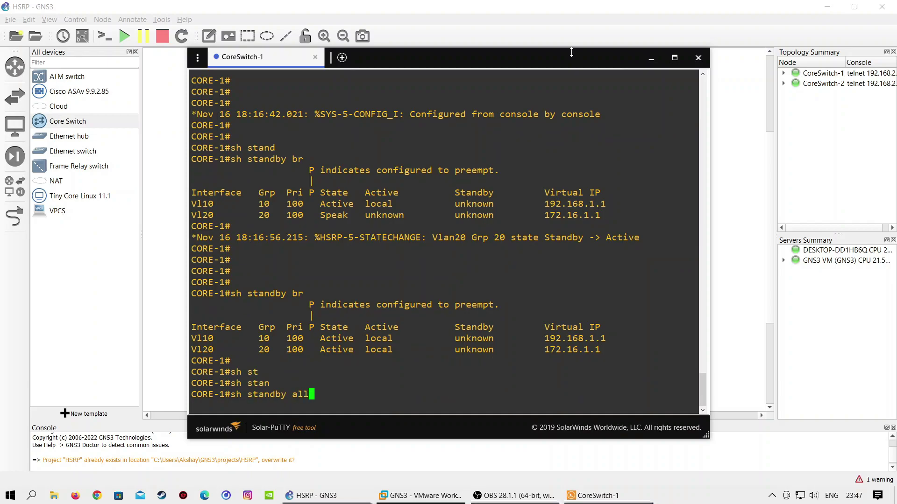
{"action": "key", "text": "Return"}
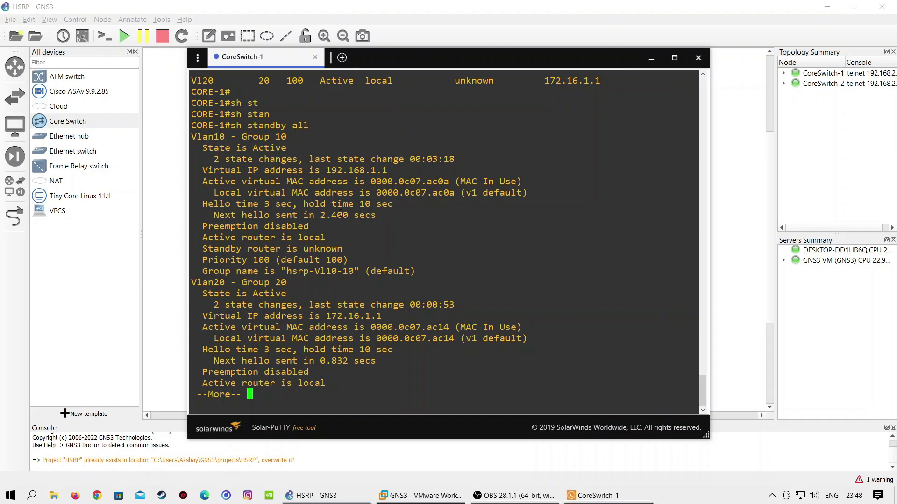
{"action": "double_click", "coordinate": [319, 272]}
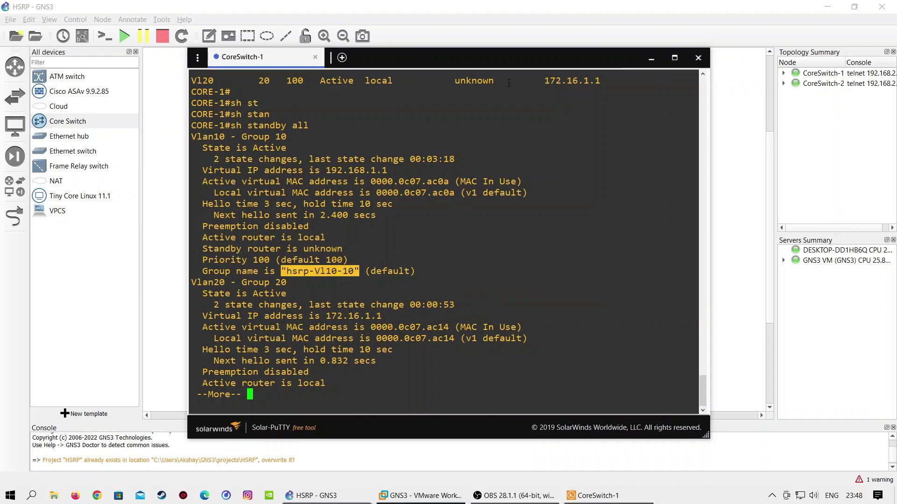
{"action": "key", "text": "space"}
{"action": "key", "text": "Return"}
{"action": "key", "text": "Return"}
{"action": "key", "text": "Return"}
{"action": "key", "text": "Return"}
{"action": "type", "text": "wr"}
{"action": "key", "text": "Return"}
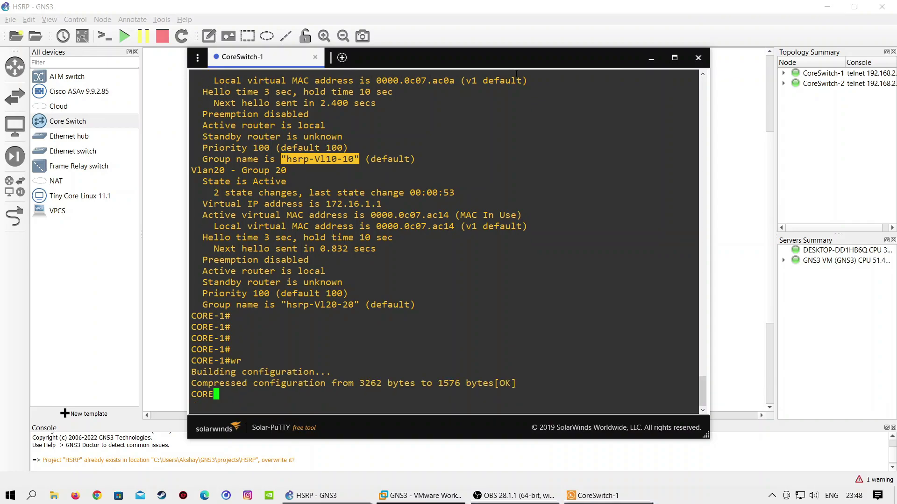
- Close the CoreSwitch-1 console and open a maximized console to CoreSwitch-2
{"action": "key", "text": "Return"}
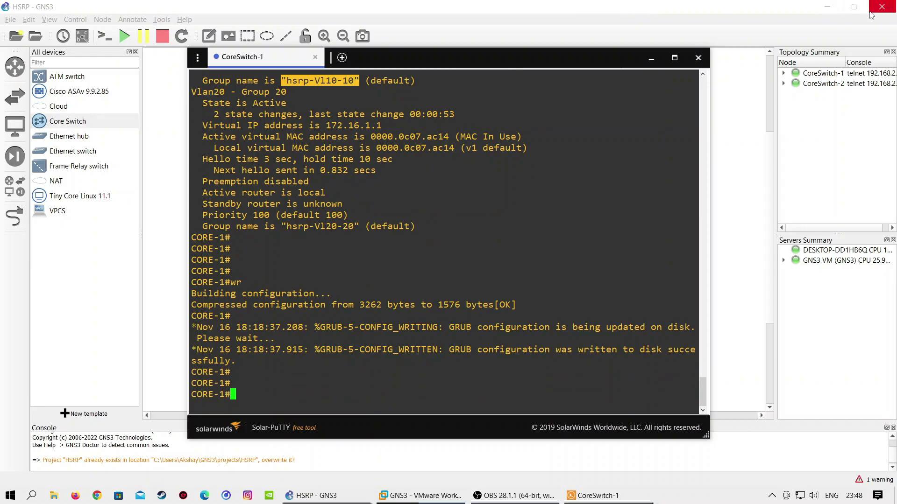
{"action": "left_click", "coordinate": [651, 58]}
{"action": "double_click", "coordinate": [582, 213]}
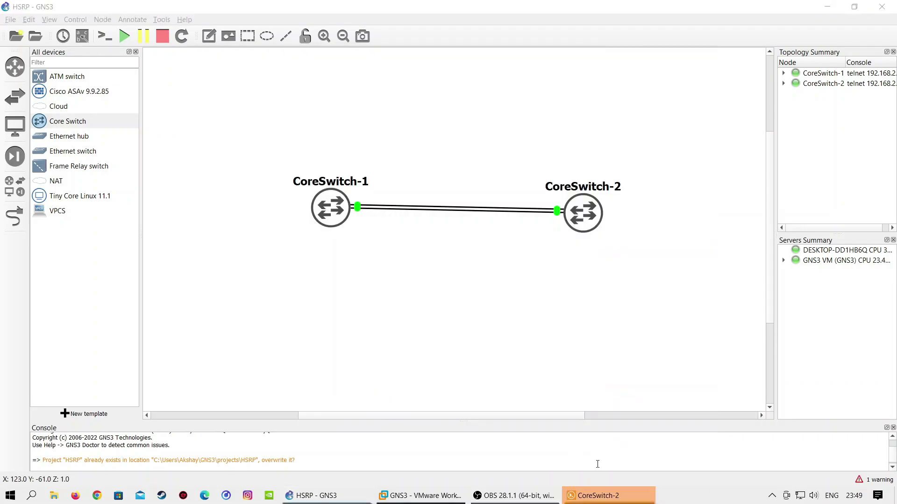
{"action": "left_click_drag", "start_coordinate": [565, 56], "coordinate": [565, 4]}
- Enter configuration mode, rename the switch CORE-2, and type do sh int status
{"action": "key", "text": "Return"}
{"action": "key", "text": "Return"}
{"action": "key", "text": "Return"}
{"action": "key", "text": "Return"}
{"action": "key", "text": "Return"}
{"action": "key", "text": "Return"}
{"action": "key", "text": "Return"}
{"action": "key", "text": "Return"}
{"action": "key", "text": "Return"}
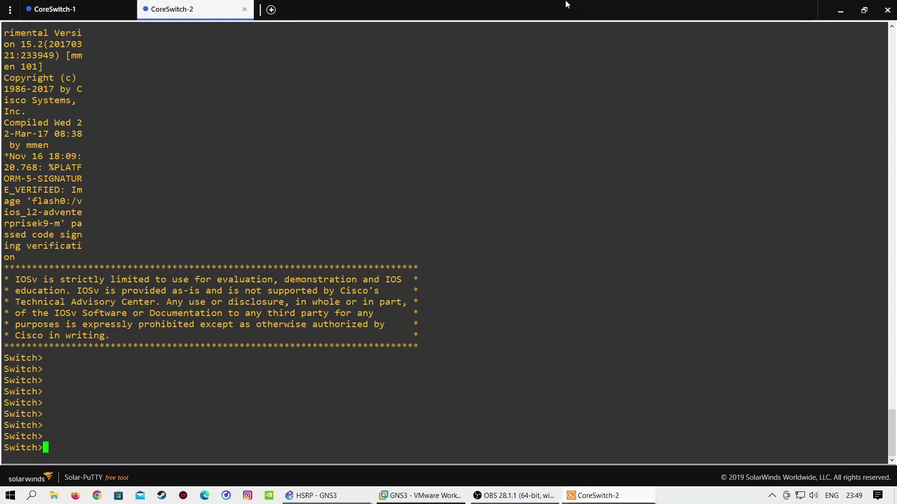
{"action": "type", "text": "en"}
{"action": "key", "text": "Return"}
{"action": "key", "text": "Return"}
{"action": "key", "text": "Return"}
{"action": "type", "text": "conf t"}
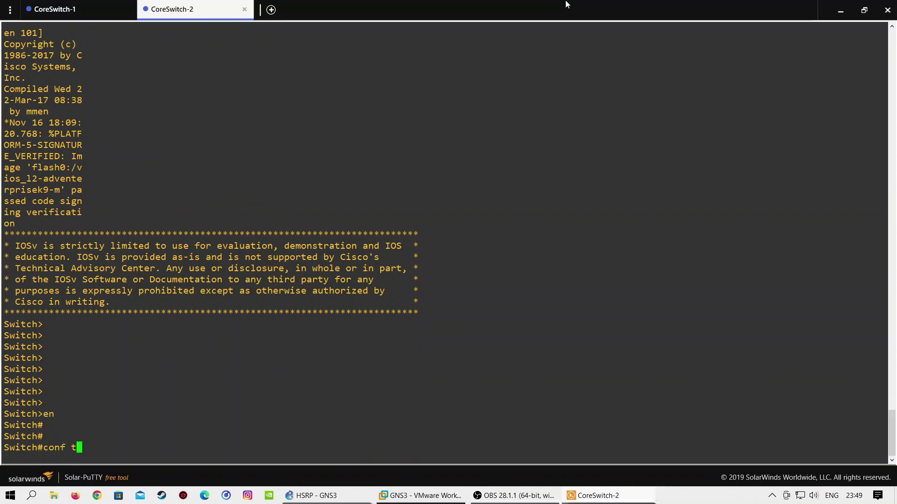
{"action": "key", "text": "Return"}
{"action": "type", "text": "hostna"}
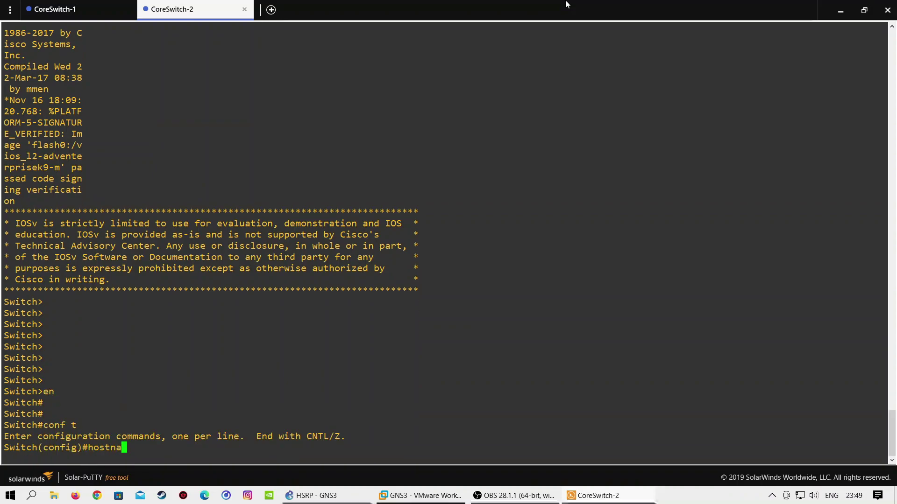
{"action": "type", "text": "me CORE-2\\"}
{"action": "key", "text": "BackSpace"}
{"action": "key", "text": "Return"}
{"action": "key", "text": "Return"}
{"action": "key", "text": "Return"}
{"action": "key", "text": "Return"}
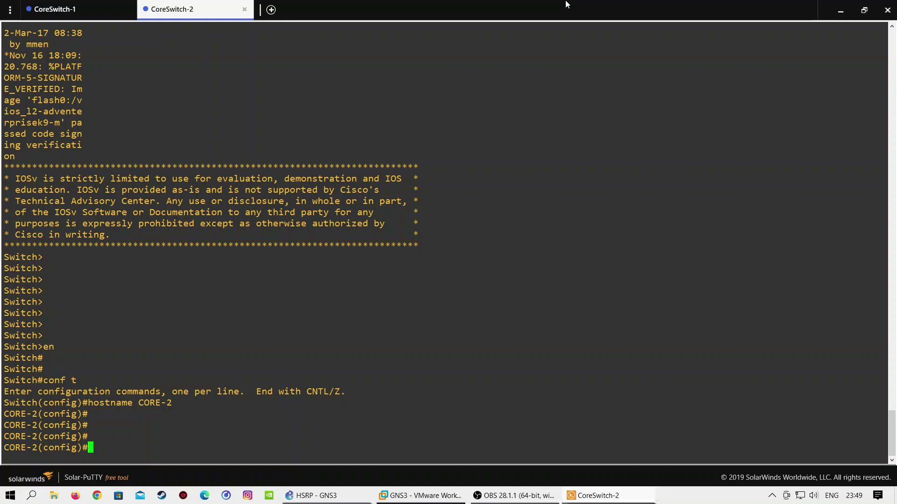
{"action": "type", "text": "do sh int status"}
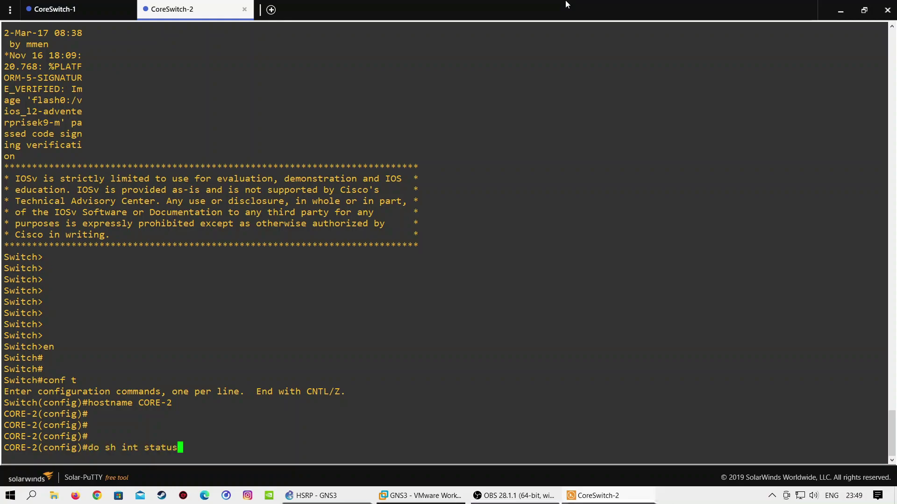
- Review CORE-2's interface status table, noting ports Gi0/0 and Gi0/1
{"action": "key", "text": "Return"}
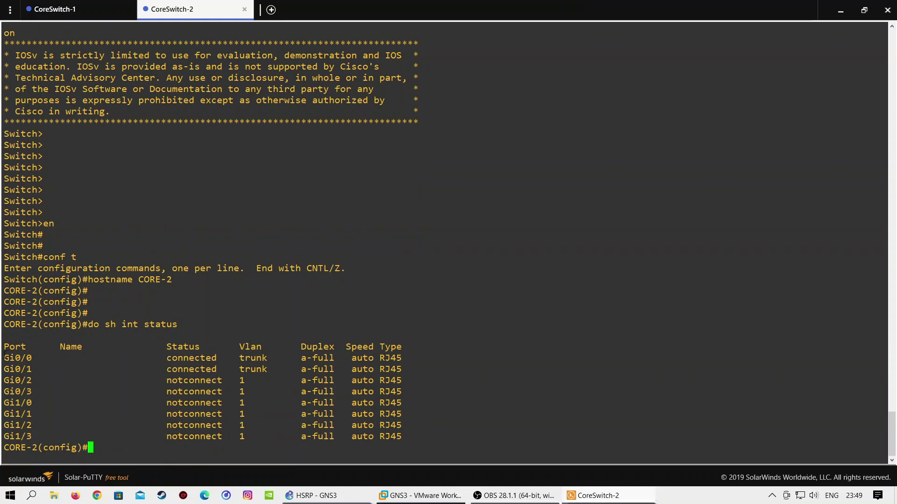
{"action": "left_click_drag", "start_coordinate": [3, 358], "coordinate": [449, 371]}
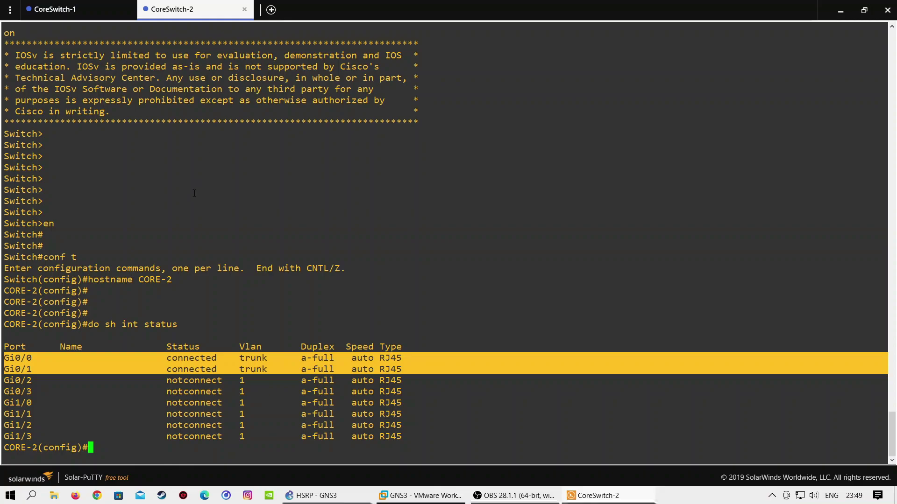
{"action": "key", "text": "Return"}
{"action": "key", "text": "Return"}
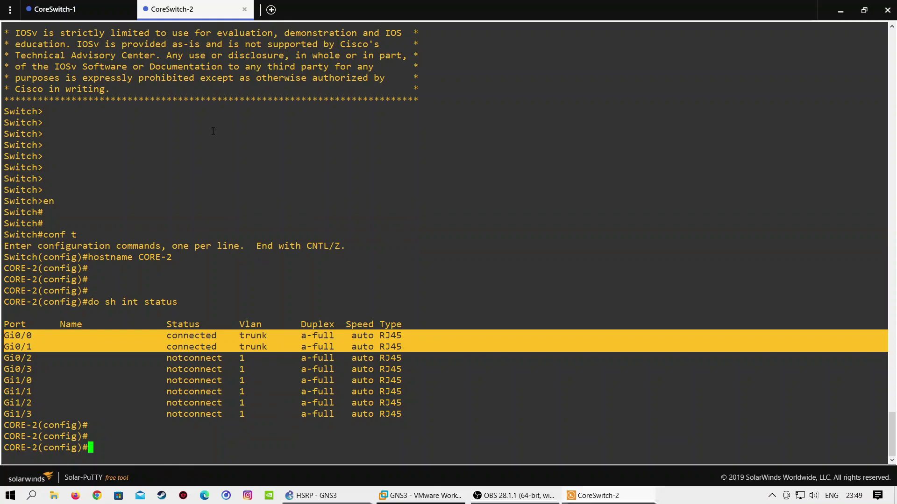
- Select interface range Gi0/0-1 and set its trunk encapsulation to dot1q
{"action": "type", "text": "int range gi0-1"}
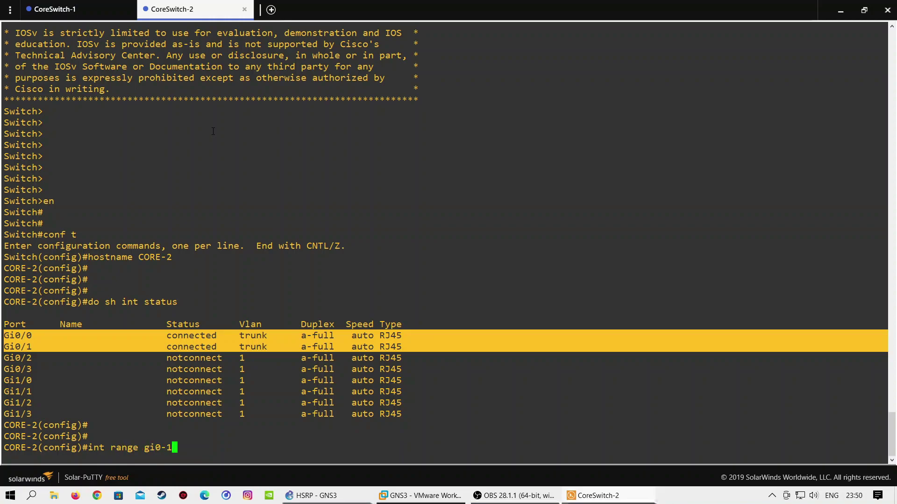
{"action": "key", "text": "BackSpace"}
{"action": "key", "text": "BackSpace"}
{"action": "type", "text": "/0-1"}
{"action": "key", "text": "Return"}
{"action": "type", "text": "switchport"}
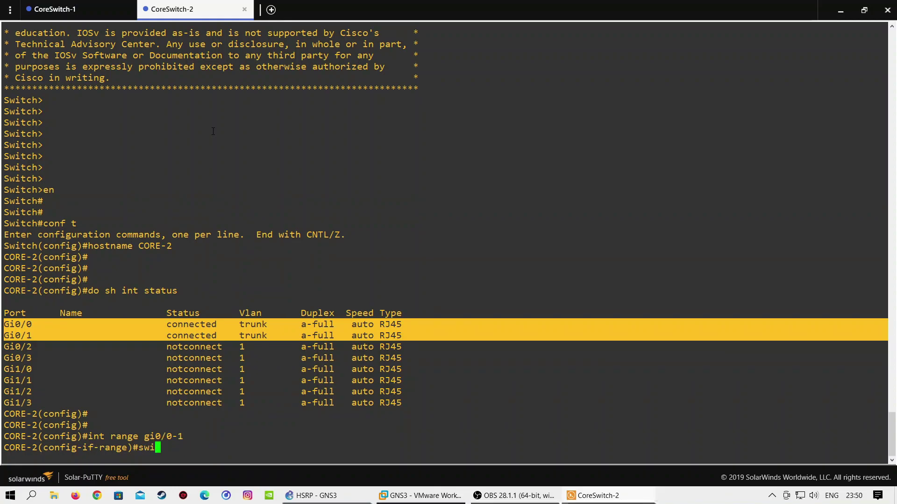
{"action": "key", "text": "Tab"}
{"action": "type", "text": "tr"}
{"action": "key", "text": "Tab"}
{"action": "type", "text": "en"}
{"action": "key", "text": "Tab"}
{"action": "type", "text": "do"}
{"action": "key", "text": "Tab"}
{"action": "key", "text": "Return"}
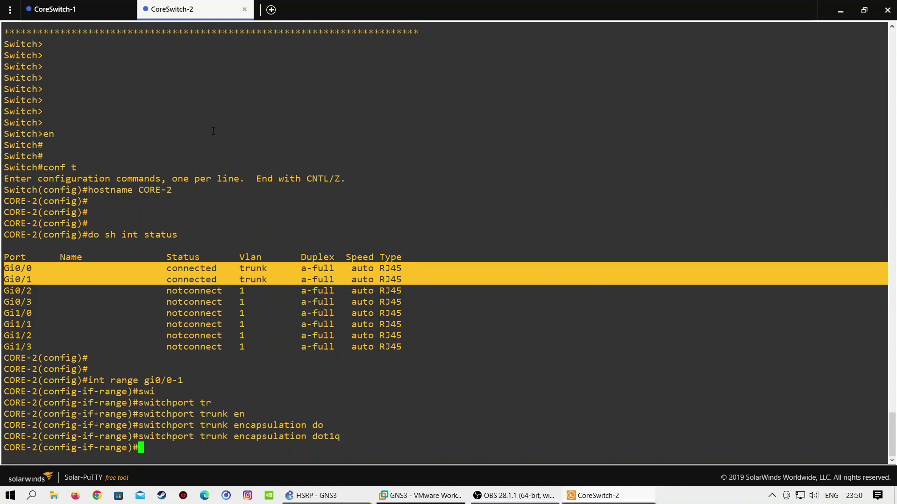
- Put Gi0/0-1 into switchport trunk mode, then return to global configuration mode
{"action": "type", "text": "sw"}
{"action": "key", "text": "Tab"}
{"action": "type", "text": "mo"}
{"action": "key", "text": "Tab"}
{"action": "type", "text": "tr"}
{"action": "key", "text": "Tab"}
{"action": "key", "text": "Return"}
{"action": "key", "text": "Return"}
{"action": "key", "text": "Return"}
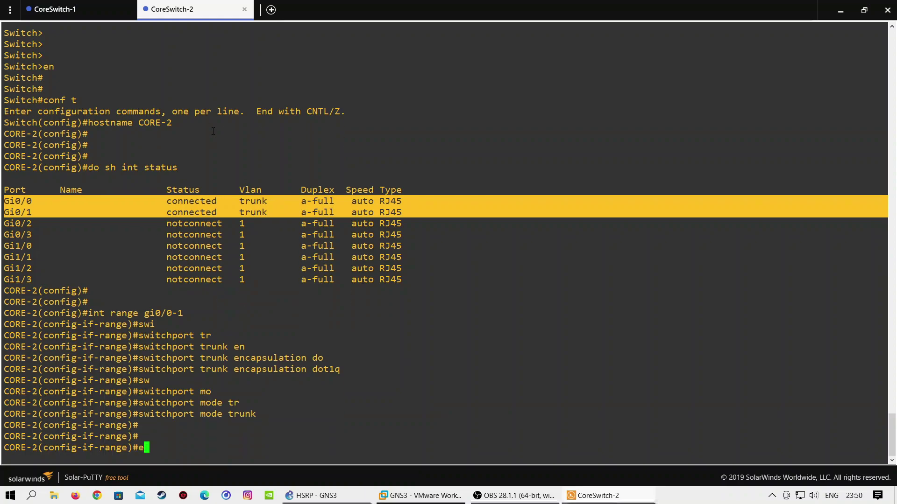
{"action": "type", "text": "end"}
{"action": "key", "text": "Return"}
{"action": "key", "text": "Return"}
{"action": "key", "text": "Return"}
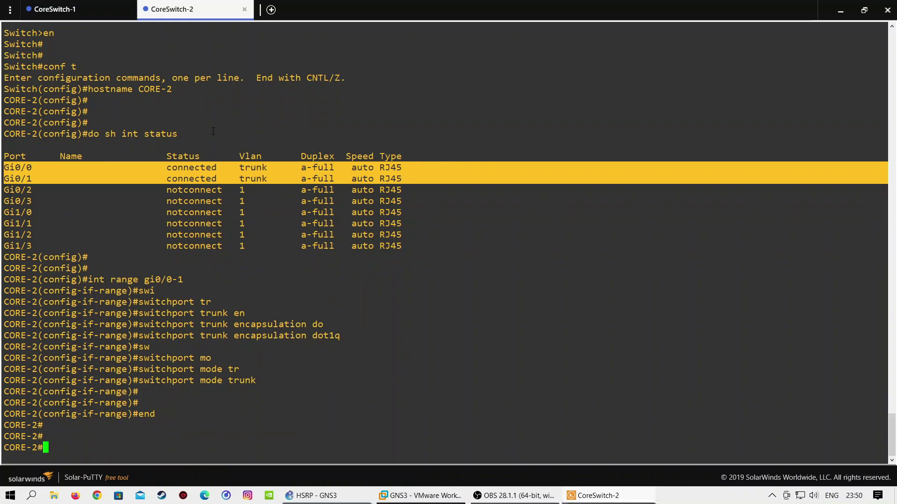
{"action": "type", "text": "conf t"}
{"action": "key", "text": "Return"}
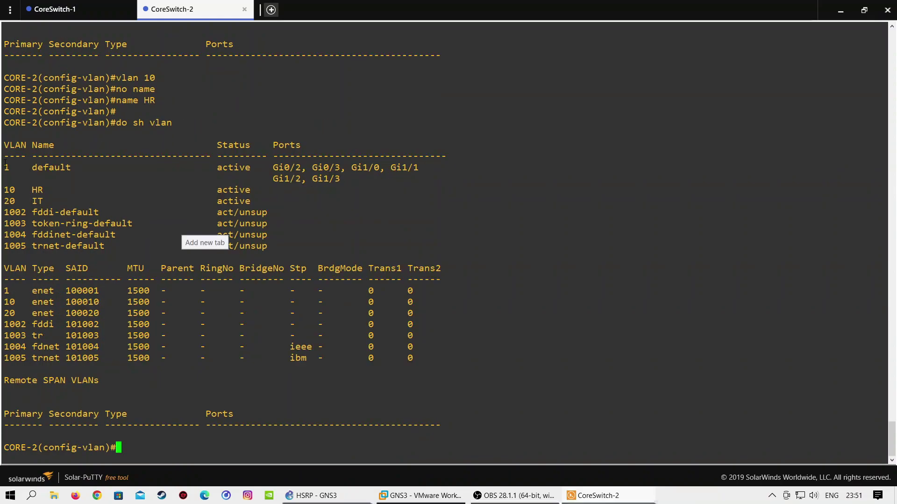
- Give interface VLAN 10 address 192.168.1.3 255.255.255.0 and bring it up
{"action": "left_click_drag", "start_coordinate": [6, 163], "coordinate": [373, 200]}
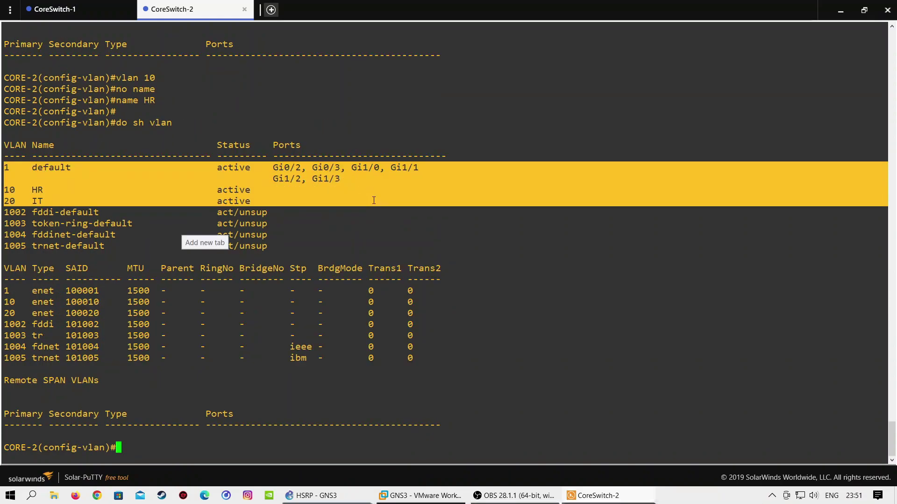
{"action": "left_click", "coordinate": [344, 369]}
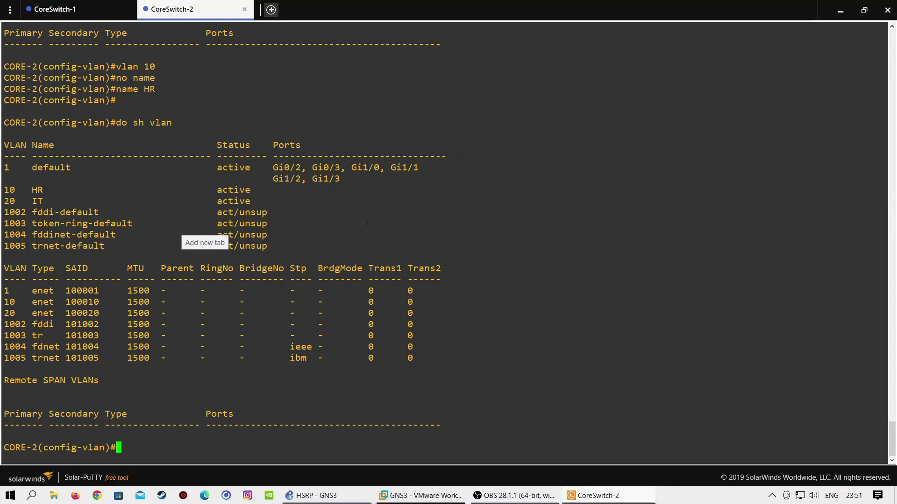
{"action": "key", "text": "Return"}
{"action": "key", "text": "Return"}
{"action": "key", "text": "Return"}
{"action": "type", "text": "int vlan 10"}
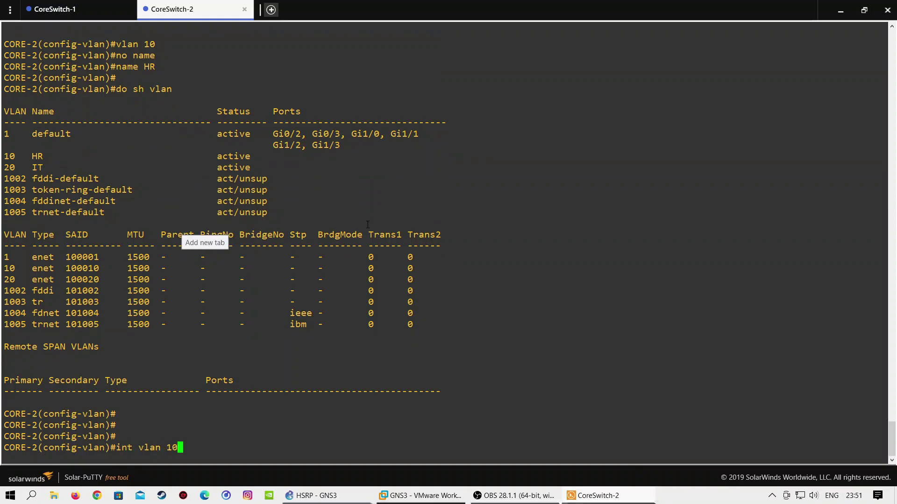
{"action": "key", "text": "Return"}
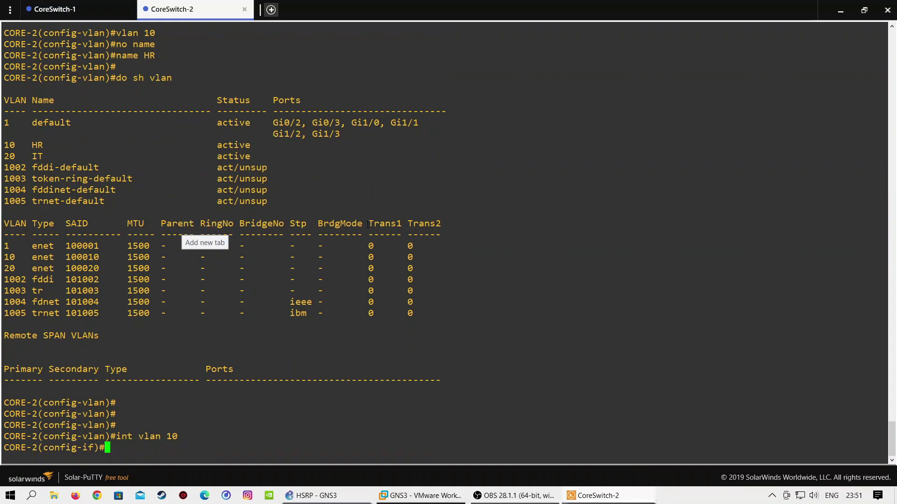
{"action": "type", "text": "ip add"}
{"action": "type", "text": " 192.1"}
{"action": "type", "text": "68"}
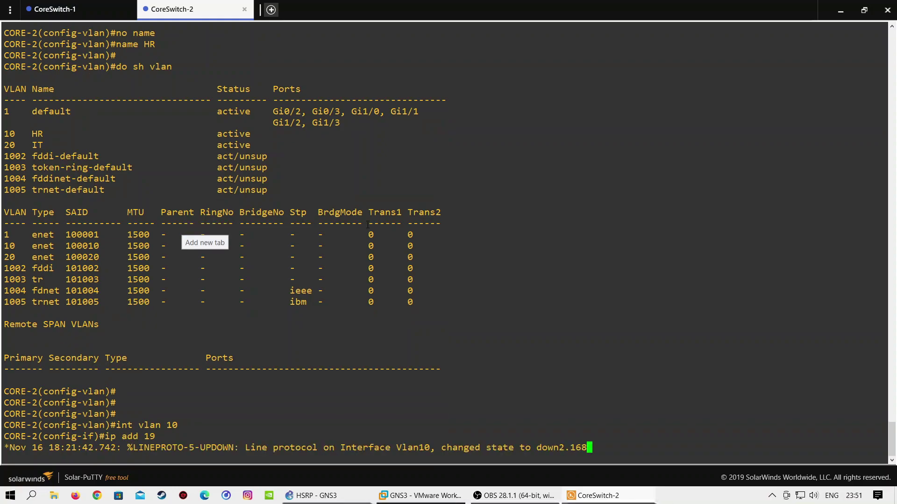
{"action": "type", "text": ".1."}
{"action": "key", "text": "Tab"}
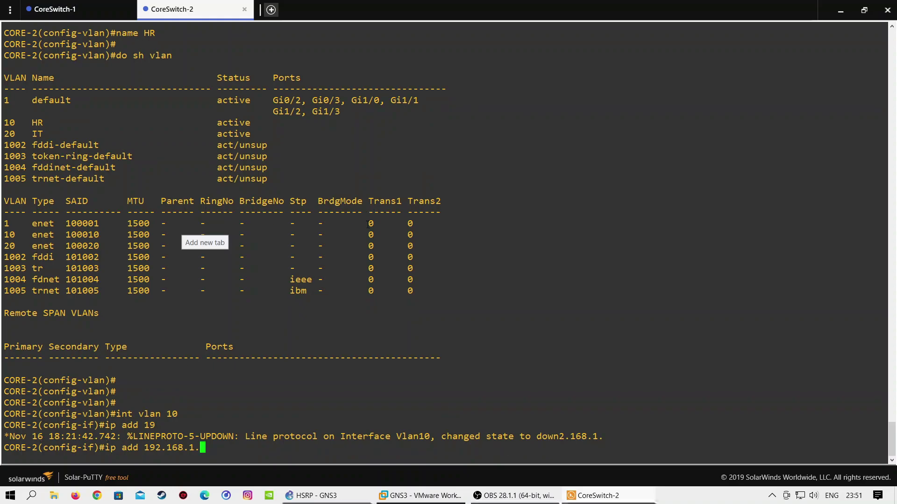
{"action": "type", "text": "3 "}
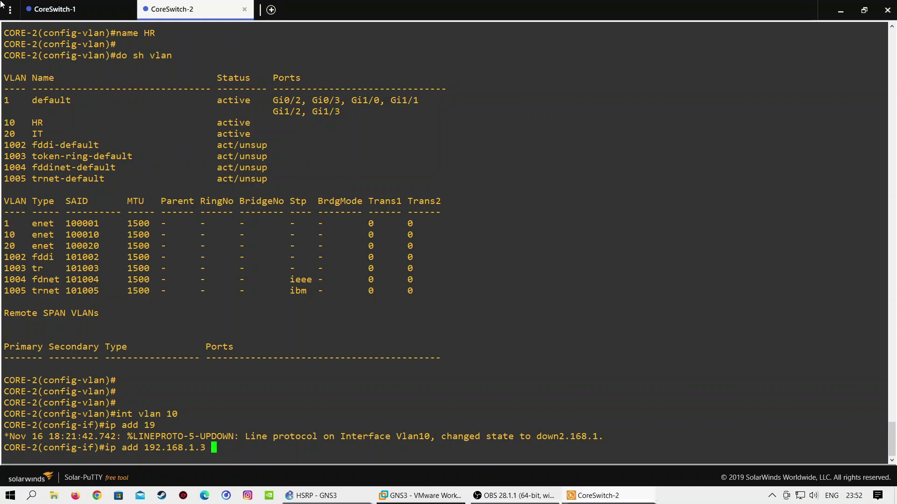
{"action": "type", "text": "255.255.255.0"}
{"action": "key", "text": "Return"}
{"action": "type", "text": "no sh"}
{"action": "key", "text": "Return"}
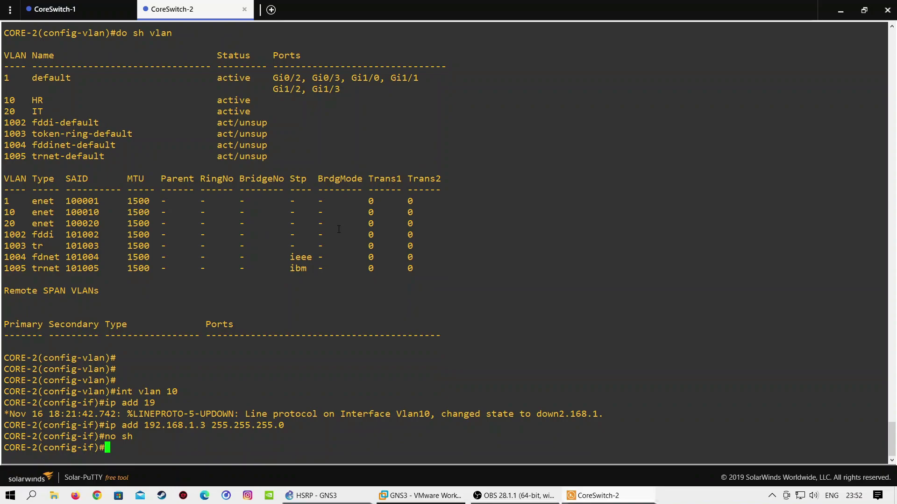
- Add VLAN 10 to HSRP group 10 with virtual IP 192.168.1.1
{"action": "key", "text": "Return"}
{"action": "type", "text": "sta"}
{"action": "key", "text": "Tab"}
{"action": "type", "text": "10"}
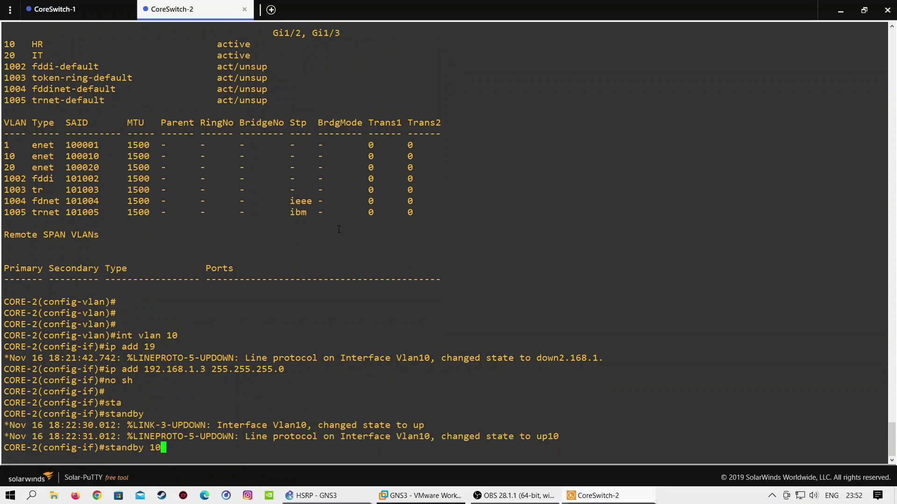
{"action": "type", "text": " ip 192.168.1.1"}
{"action": "key", "text": "Return"}
{"action": "key", "text": "Return"}
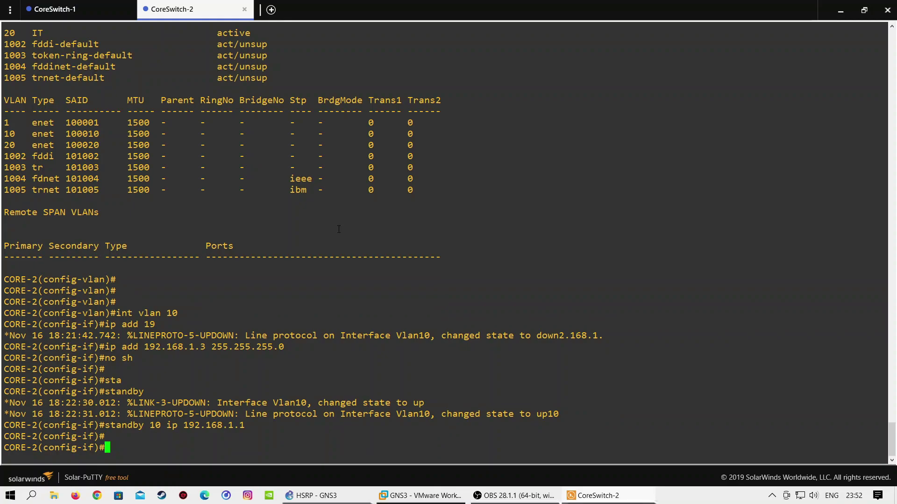
- Give interface VLAN 20 address 172.16.1.3 255.255.255.0 and bring it up
{"action": "type", "text": "int vlan 20"}
{"action": "key", "text": "Return"}
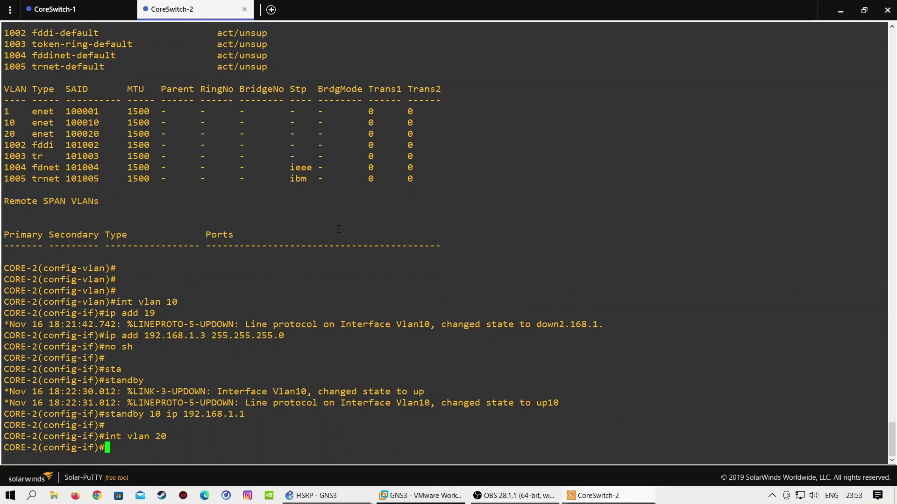
{"action": "key", "text": "Return"}
{"action": "type", "text": "ip add 172.16.1."}
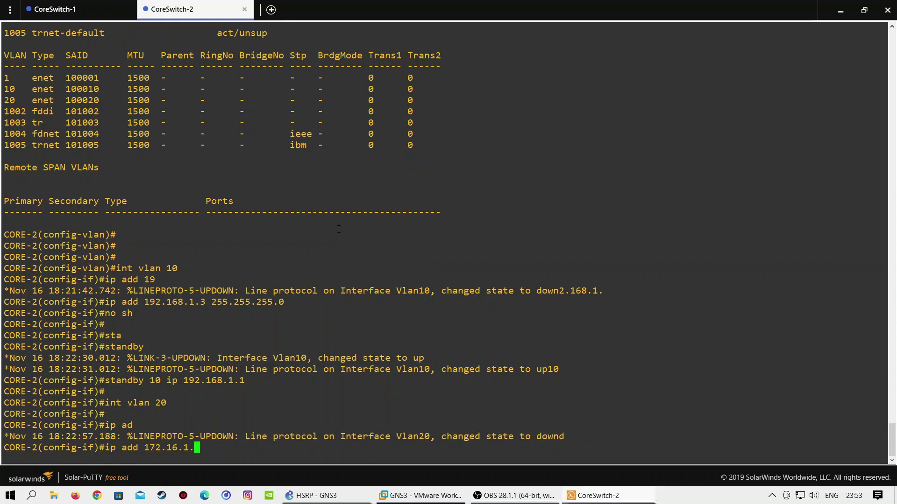
{"action": "type", "text": "3 255.255.255.0"}
{"action": "key", "text": "Return"}
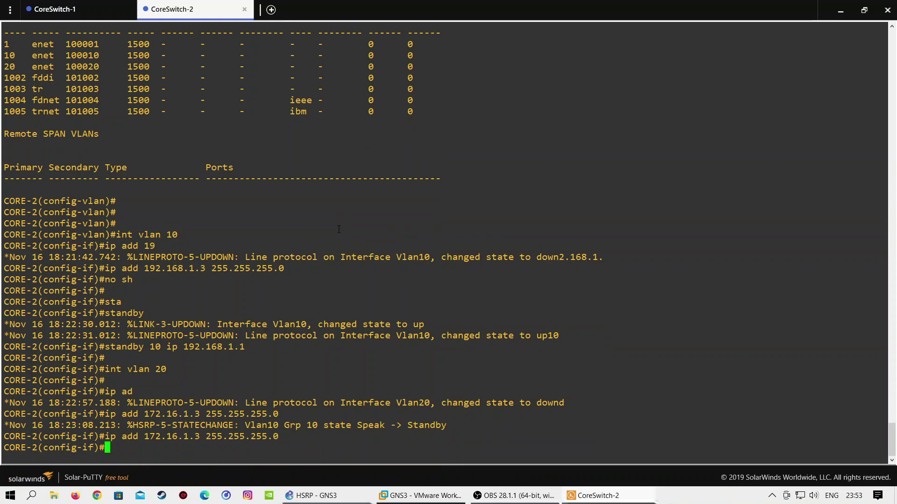
{"action": "key", "text": "Return"}
{"action": "type", "text": "no sh"}
{"action": "key", "text": "Return"}
{"action": "key", "text": "Return"}
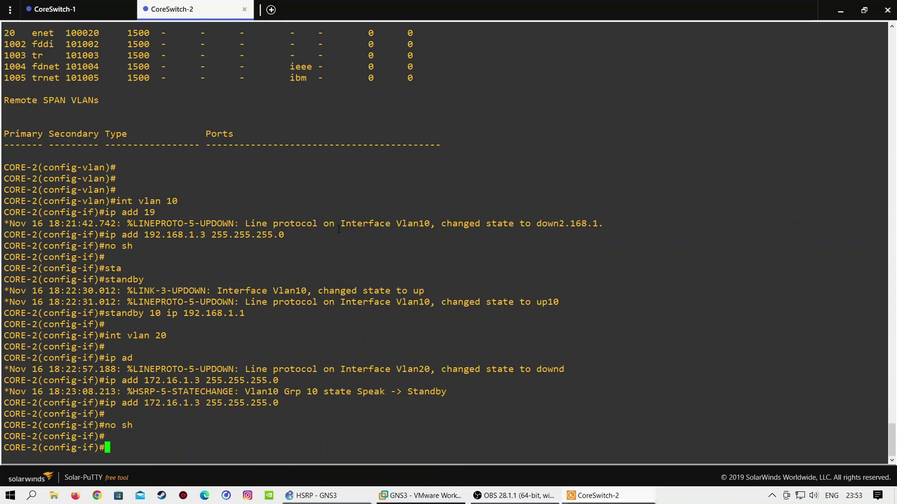
- Add VLAN 20 to HSRP group 20 with virtual IP 172.16.1.1
{"action": "type", "text": "stan"}
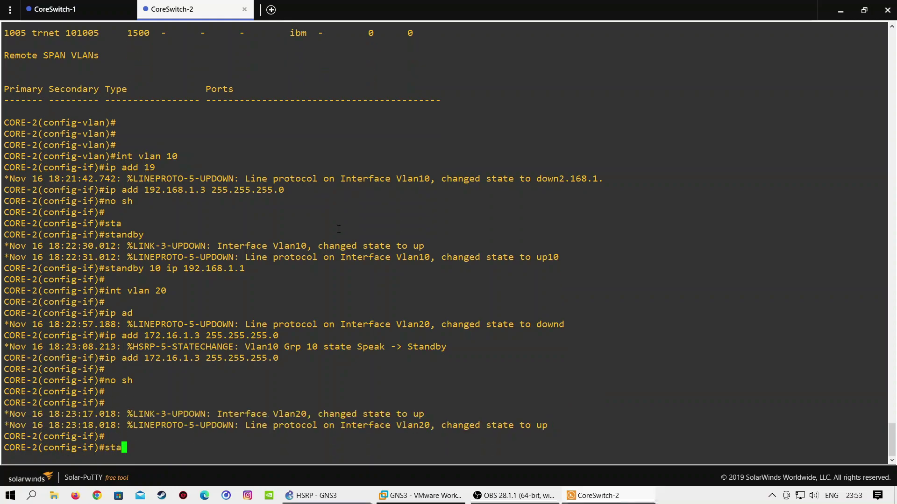
{"action": "key", "text": "Tab"}
{"action": "type", "text": "20 "}
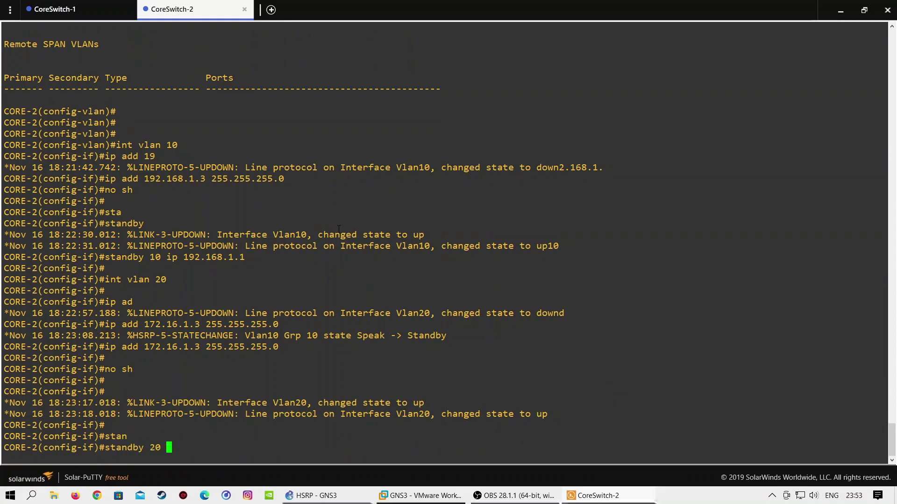
{"action": "type", "text": "ip 172.16.1.1"}
{"action": "key", "text": "Return"}
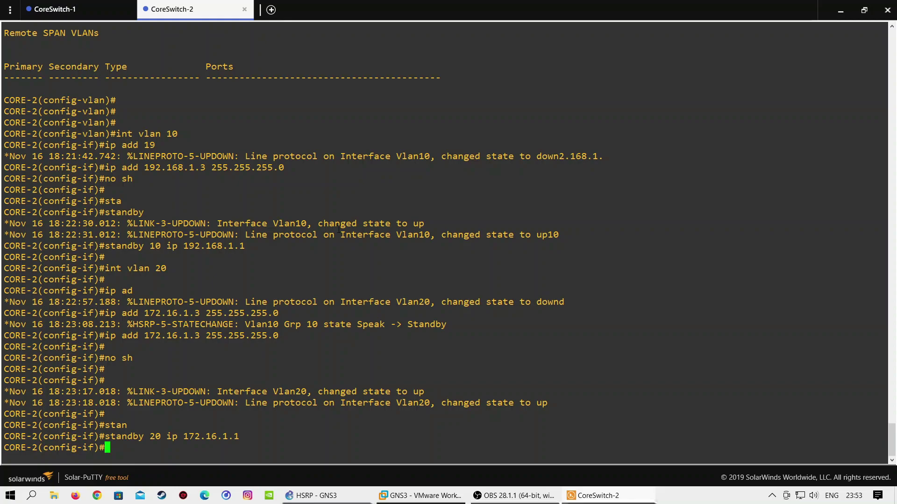
{"action": "key", "text": "Return"}
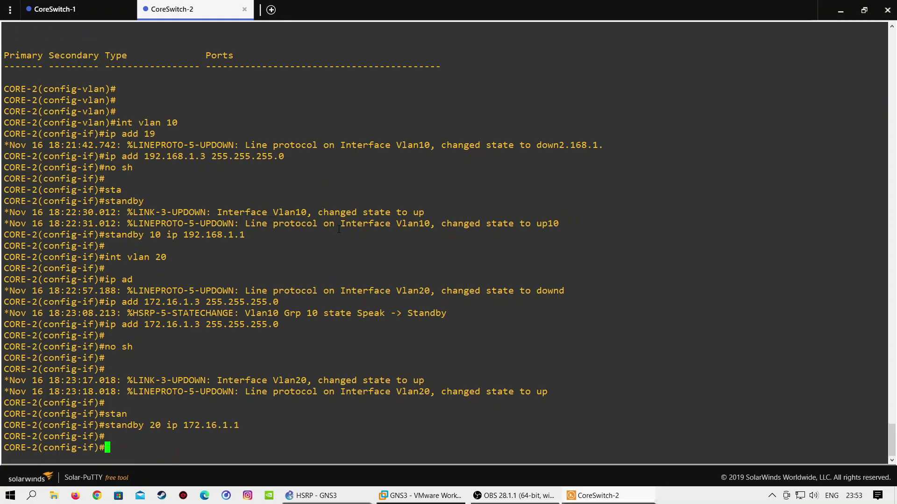
{"action": "type", "text": "do sh stan"}
- Run 'do sh standby br' twice to confirm CORE-2 is Standby for groups 10 and 20
{"action": "key", "text": "Tab"}
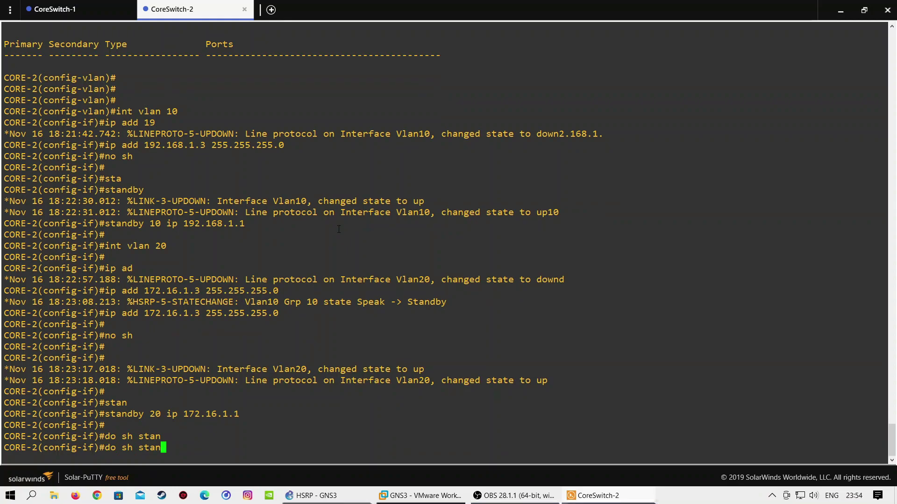
{"action": "type", "text": "d"}
{"action": "type", "text": "by br"}
{"action": "key", "text": "Return"}
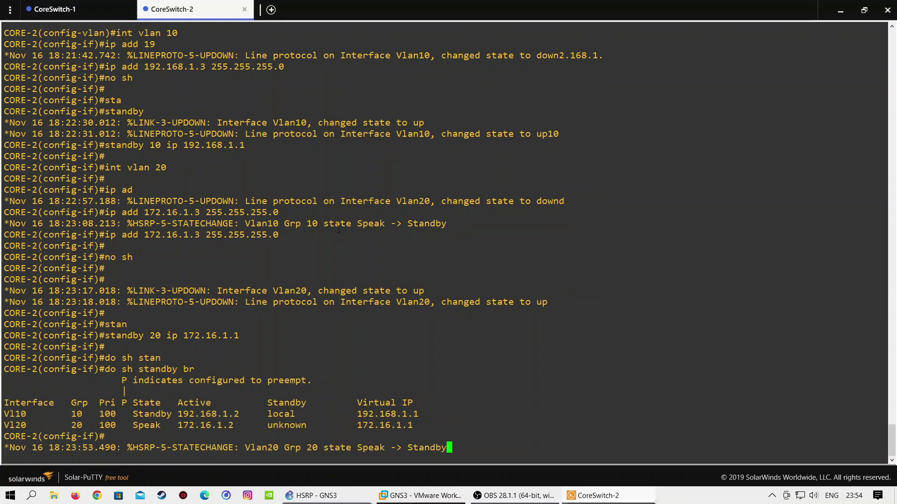
{"action": "key", "text": "Return"}
{"action": "key", "text": "Return"}
{"action": "key", "text": "Return"}
{"action": "key", "text": "Up"}
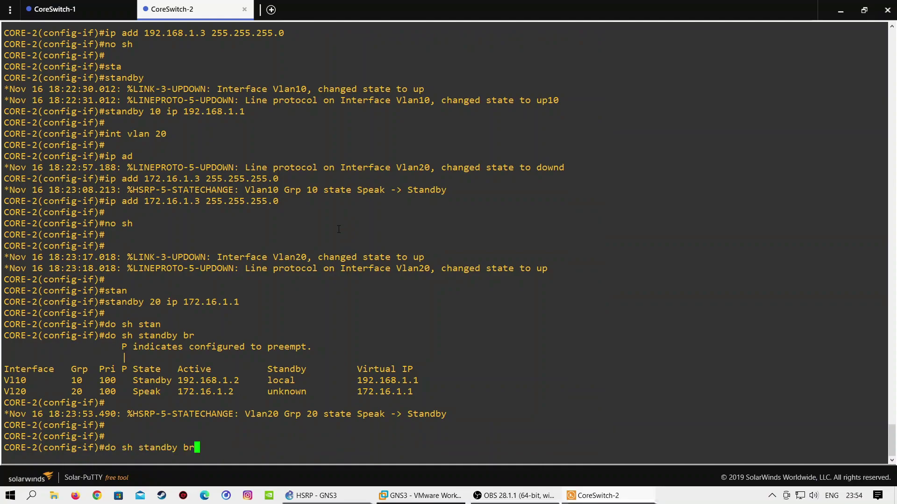
{"action": "key", "text": "Return"}
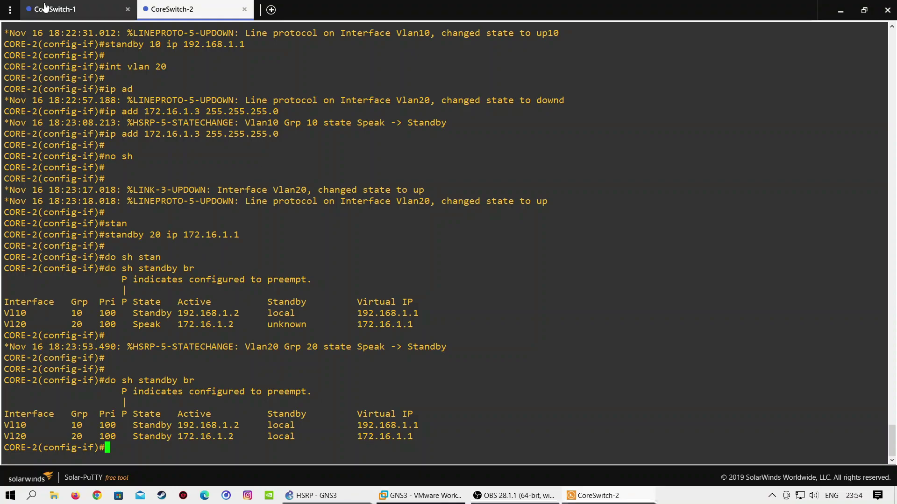
- On the CoreSwitch-1 session, run 'sh stand br' to confirm CORE-1 is Active
{"action": "left_click", "coordinate": [58, 9]}
{"action": "key", "text": "Return"}
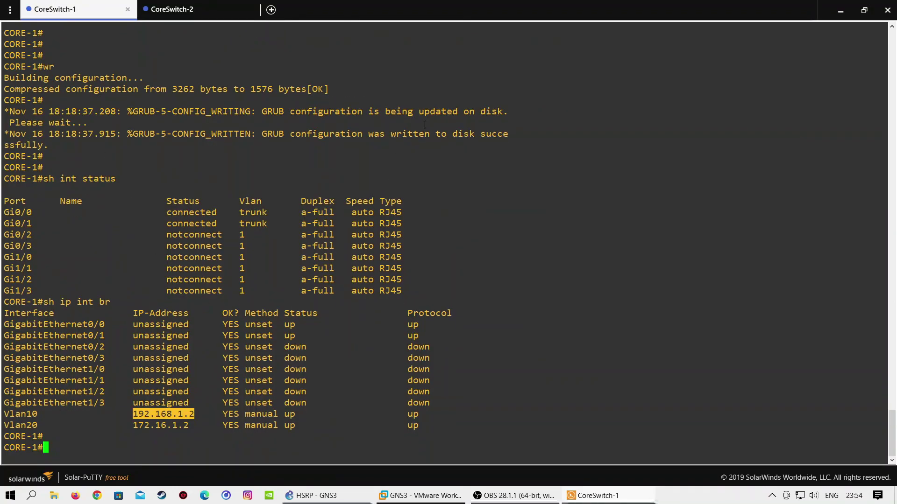
{"action": "type", "text": "sh stand br"}
{"action": "key", "text": "Return"}
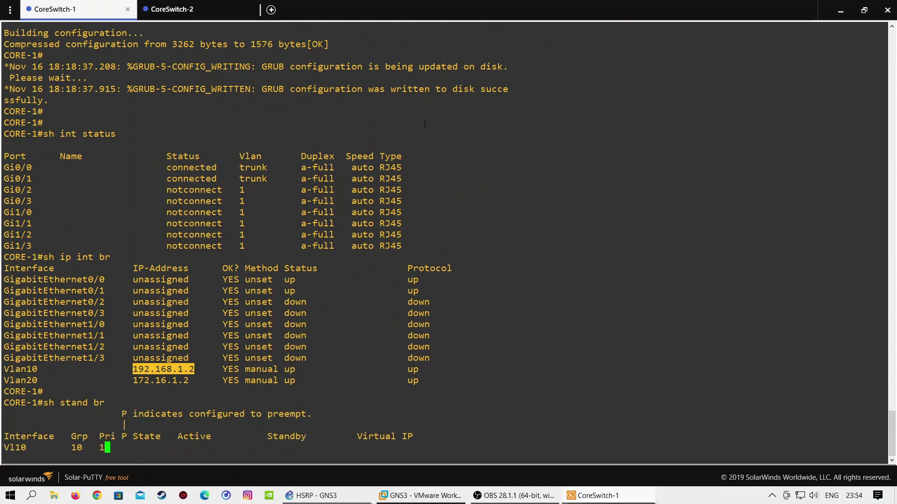